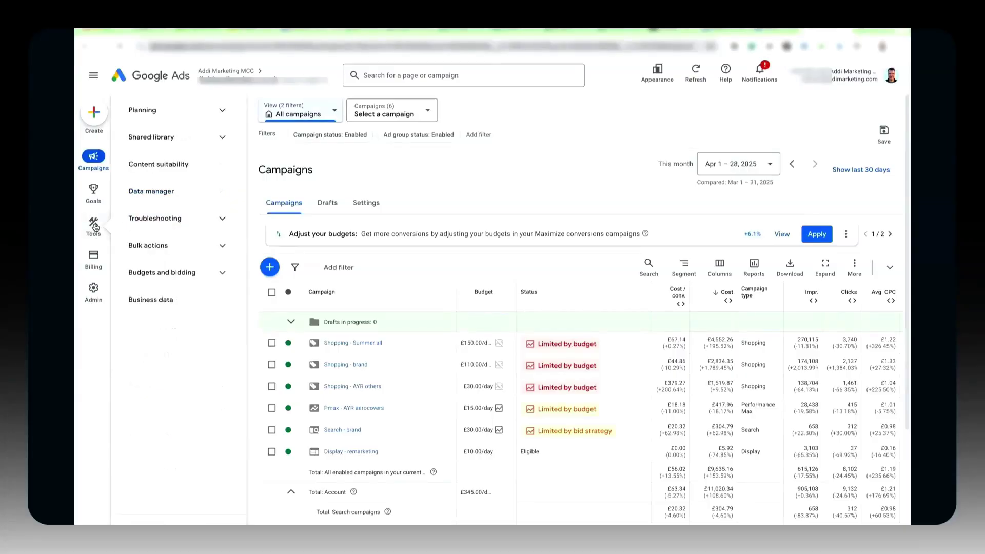
- In Audience manager's data sources, open the Google Ads tag details and review its hits and parameters
left_click(182, 143)
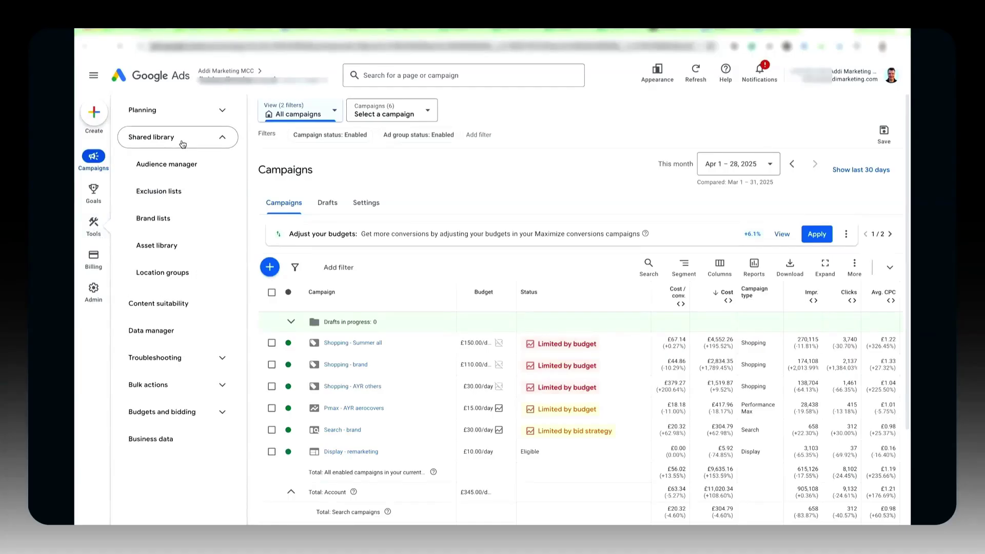
left_click(180, 169)
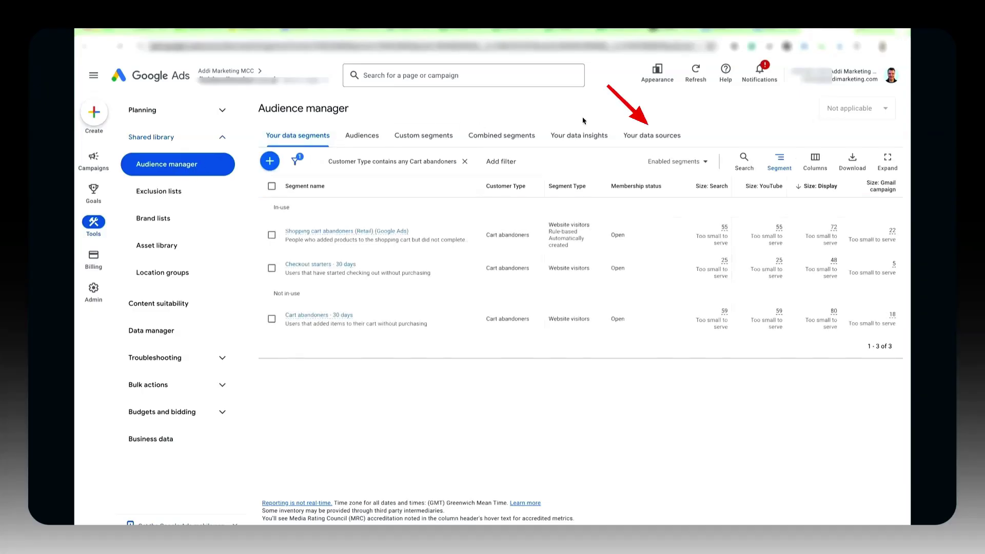
left_click(643, 135)
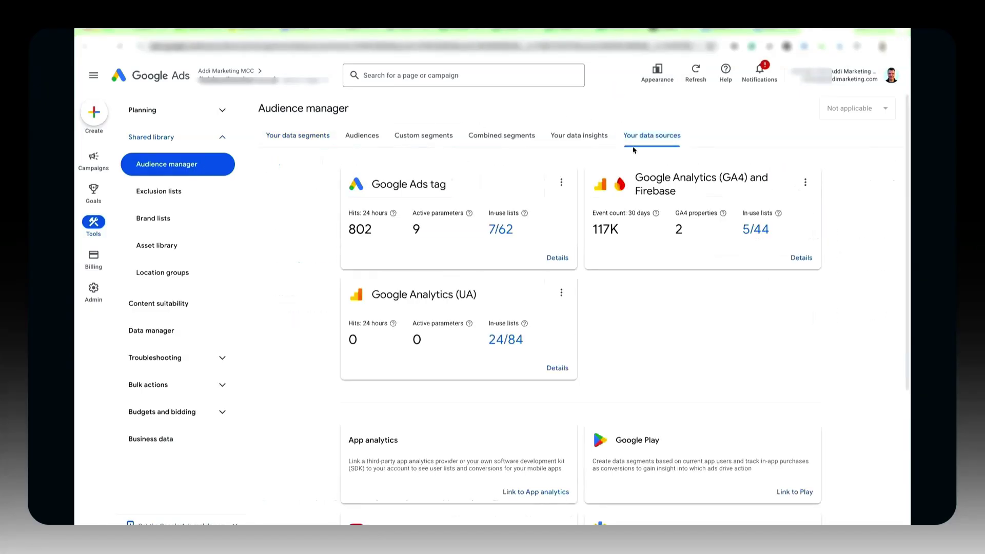
left_click(564, 261)
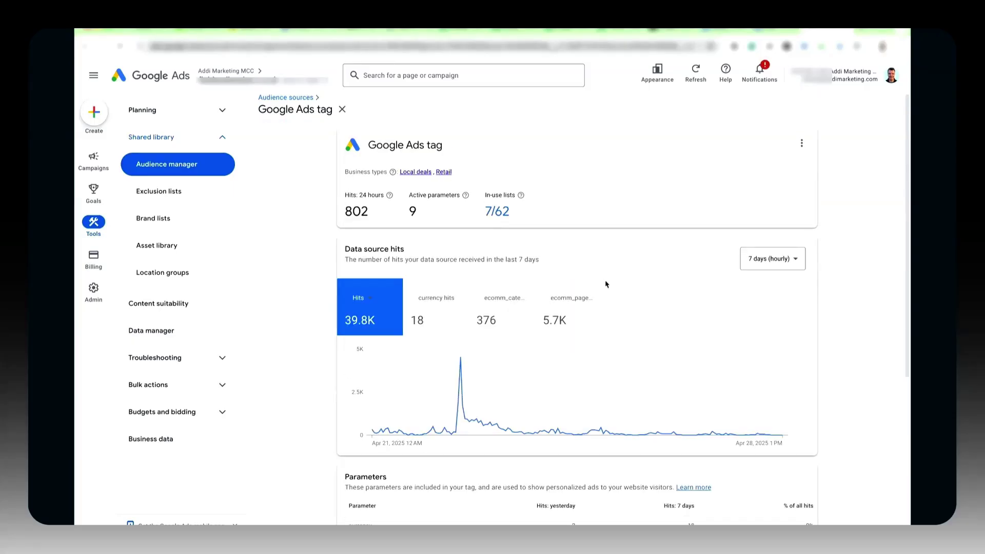
scroll(606, 284, "down", 2)
scroll(607, 284, "down", 2)
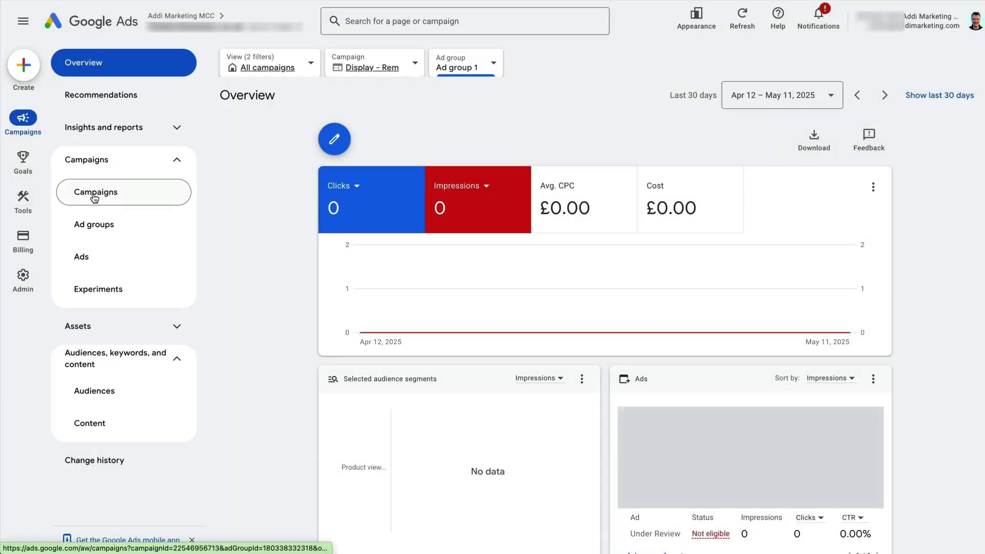
- Start a new Display campaign without a guided objective, passing the conversion goals page
left_click(94, 198)
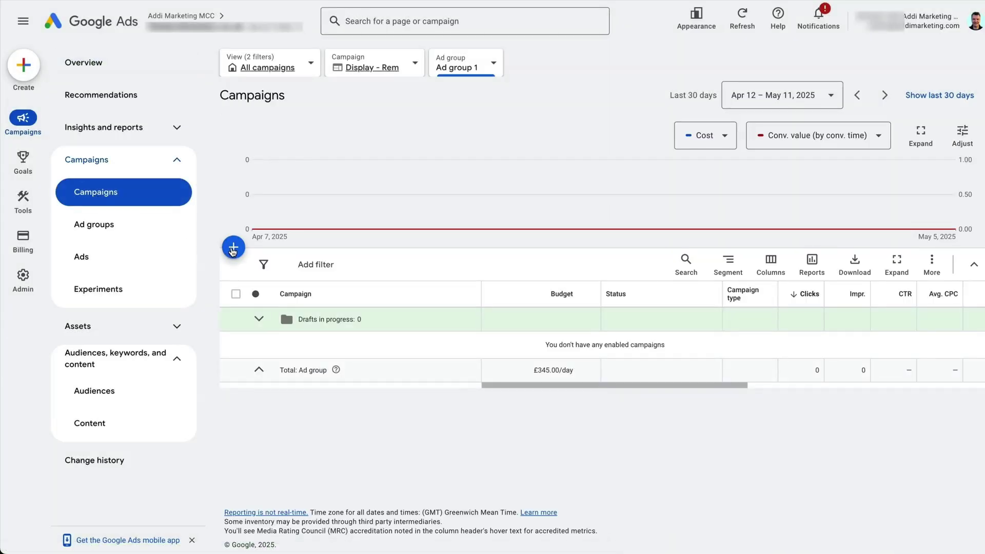
left_click(234, 249)
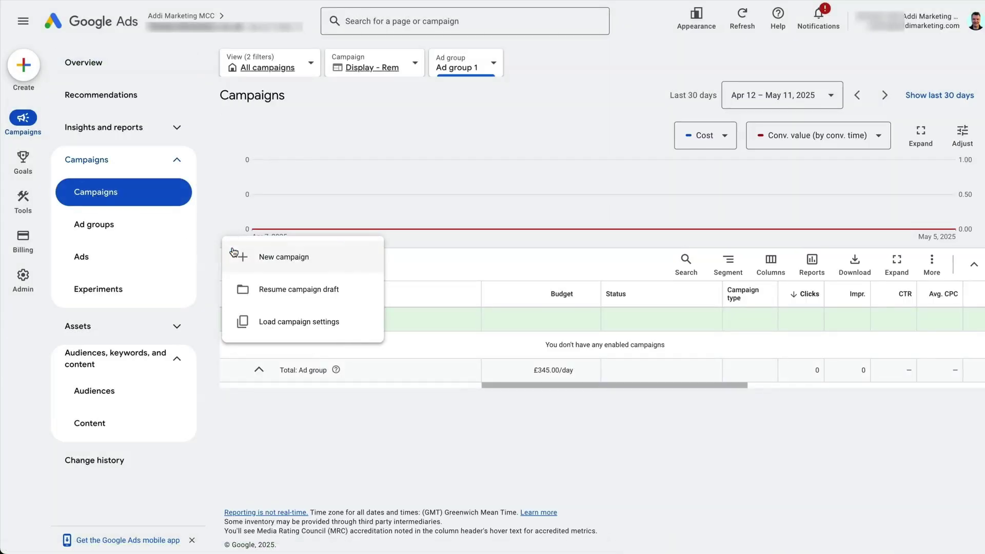
left_click(259, 257)
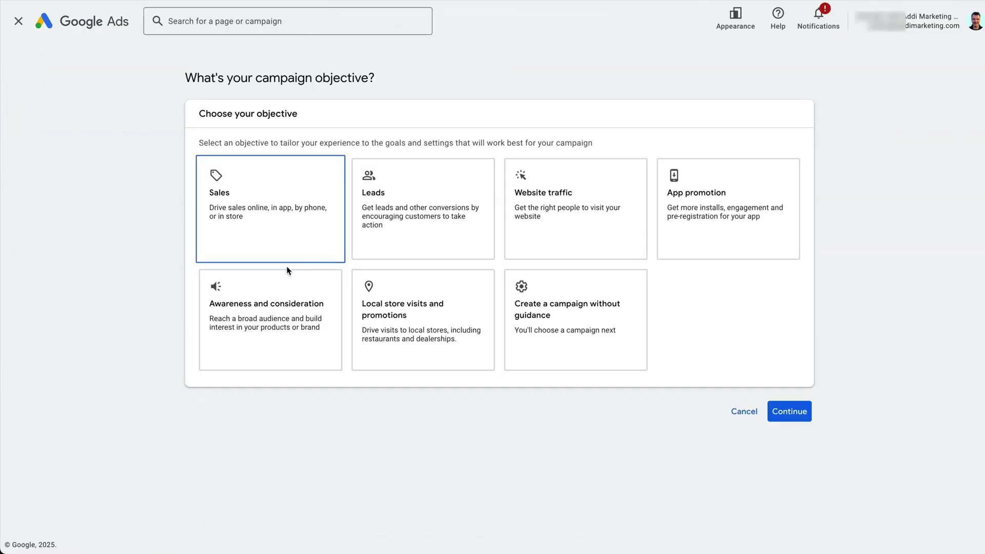
left_click(548, 348)
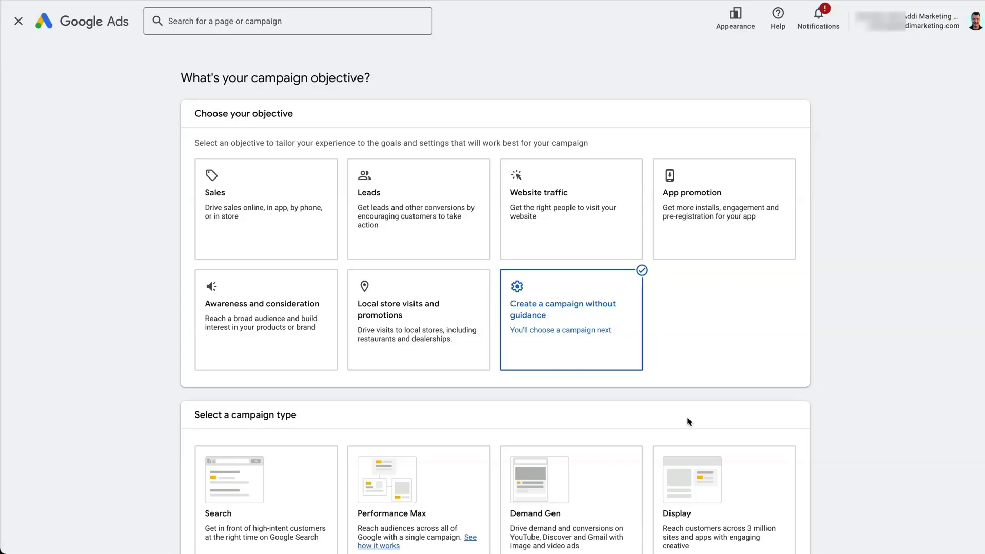
scroll(688, 422, "down", 1)
left_click(740, 498)
scroll(739, 497, "down", 7)
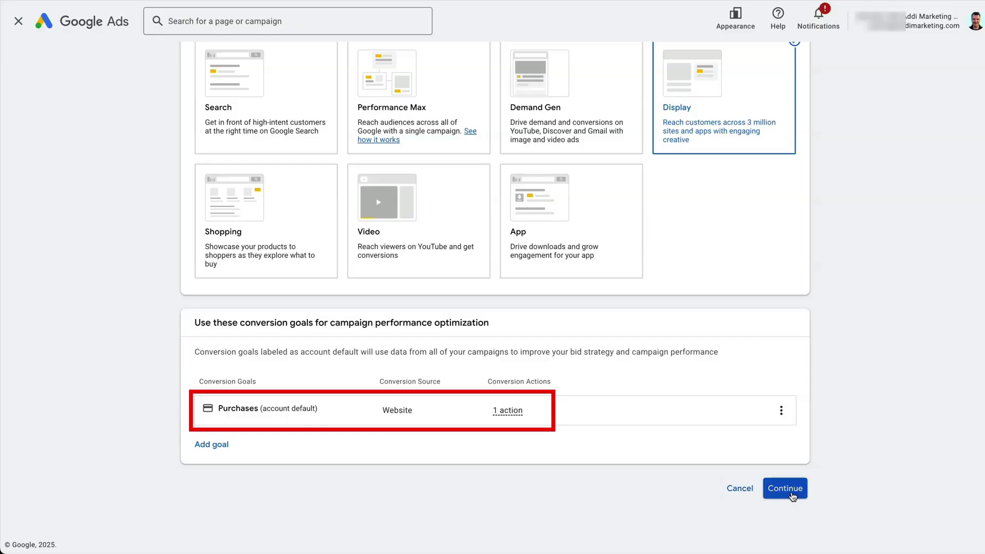
left_click(785, 489)
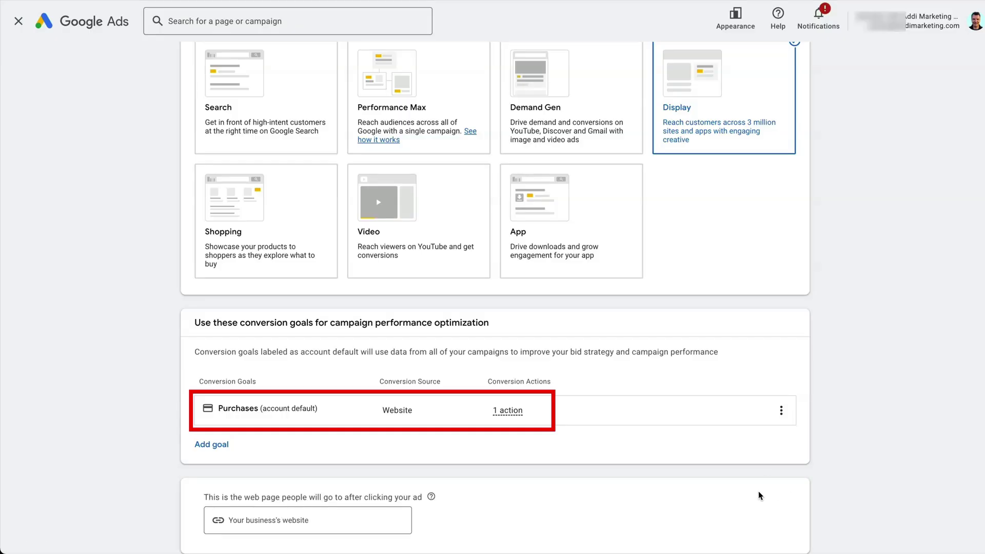
scroll(759, 494, "down", 3)
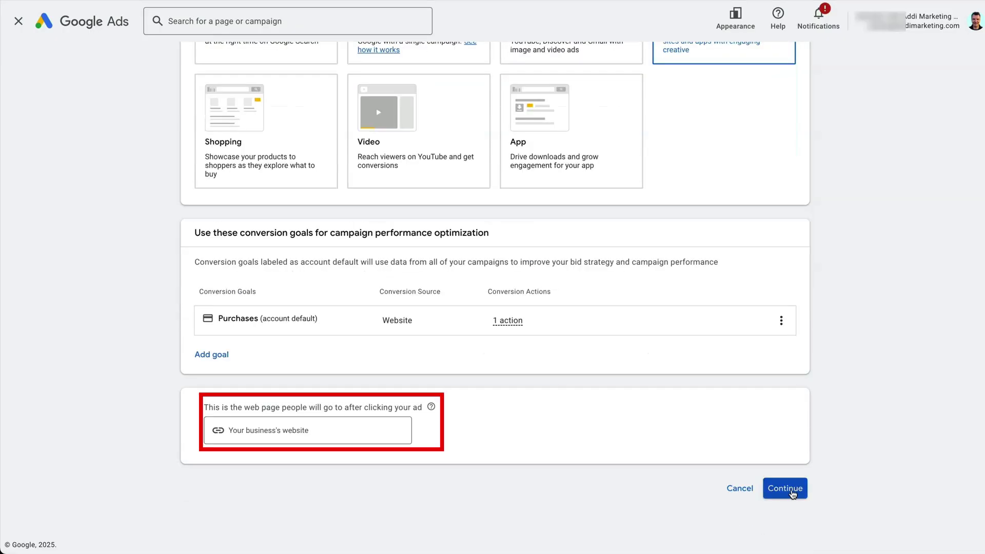
left_click(786, 489)
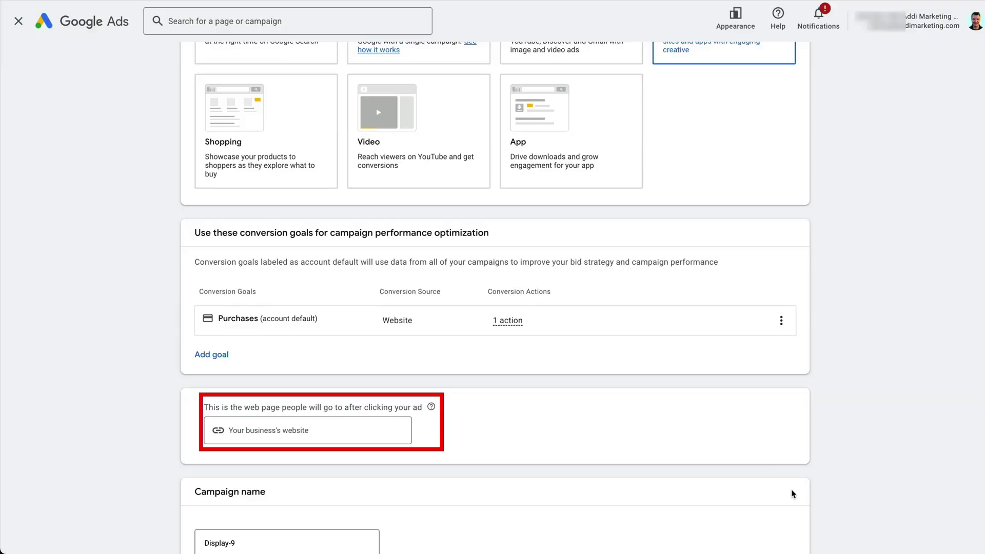
- Rename the campaign to 'Display Remark' and continue to campaign settings
scroll(794, 494, "down", 3)
left_click(231, 416)
key("BackSpace")
key("BackSpace")
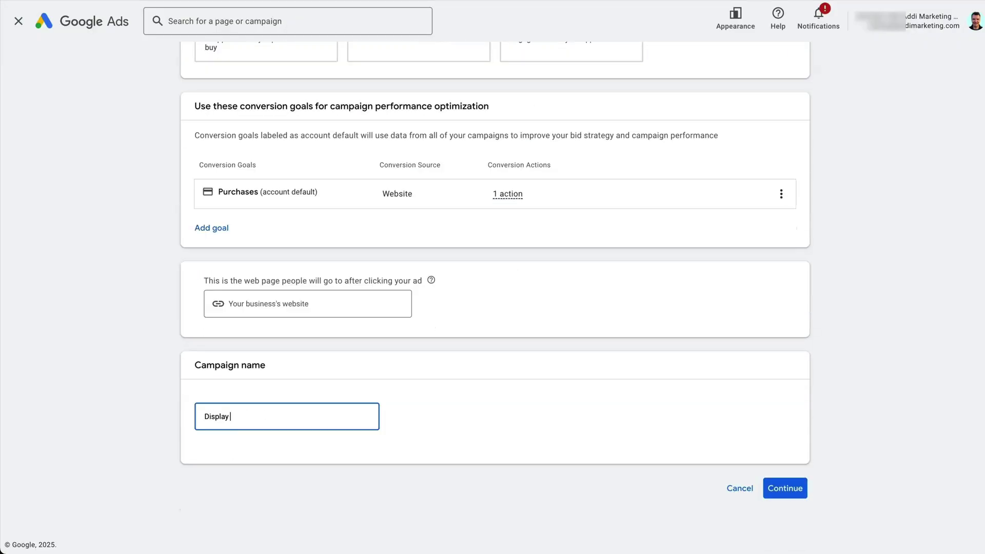
type("Remark")
left_click(794, 490)
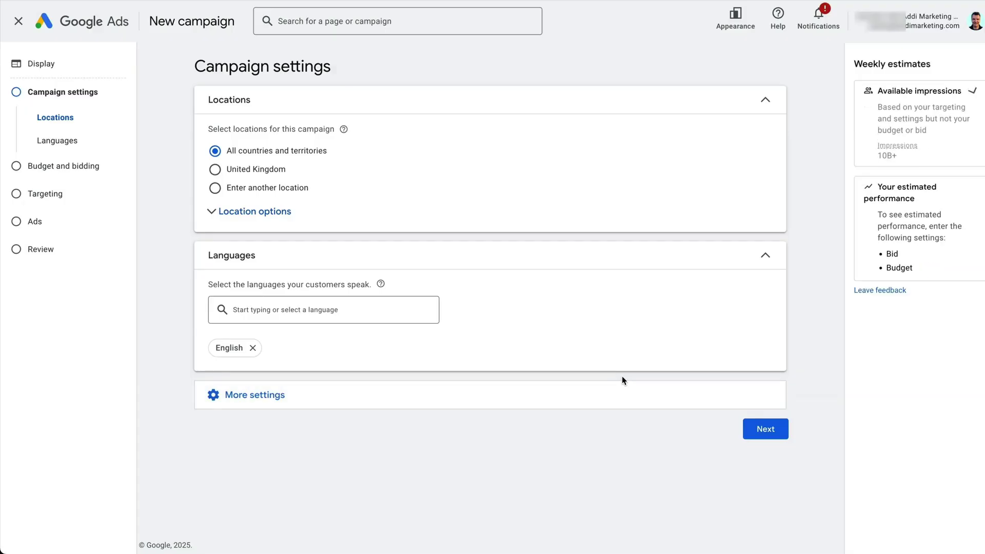
- Target only the United Kingdom, reaching people present in the location
left_click(215, 169)
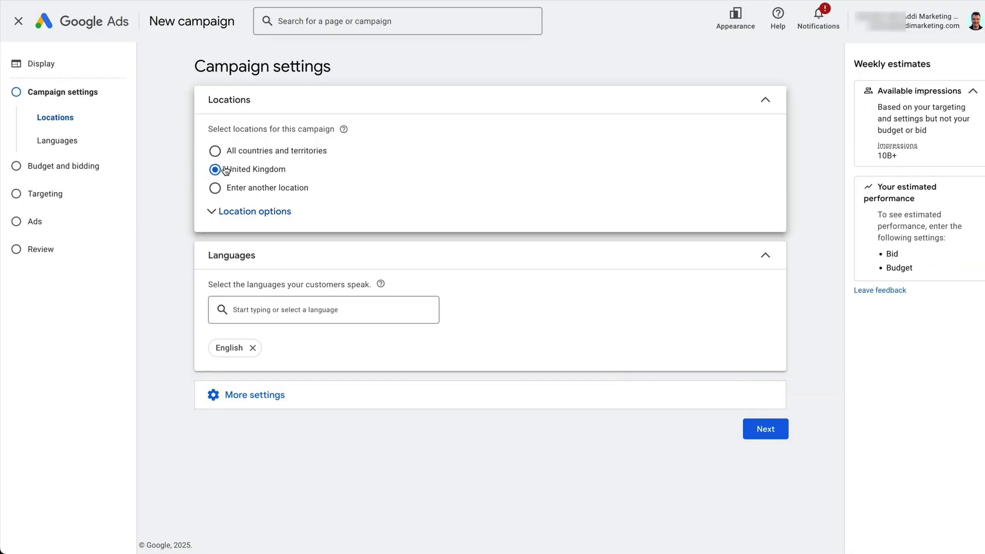
left_click(218, 219)
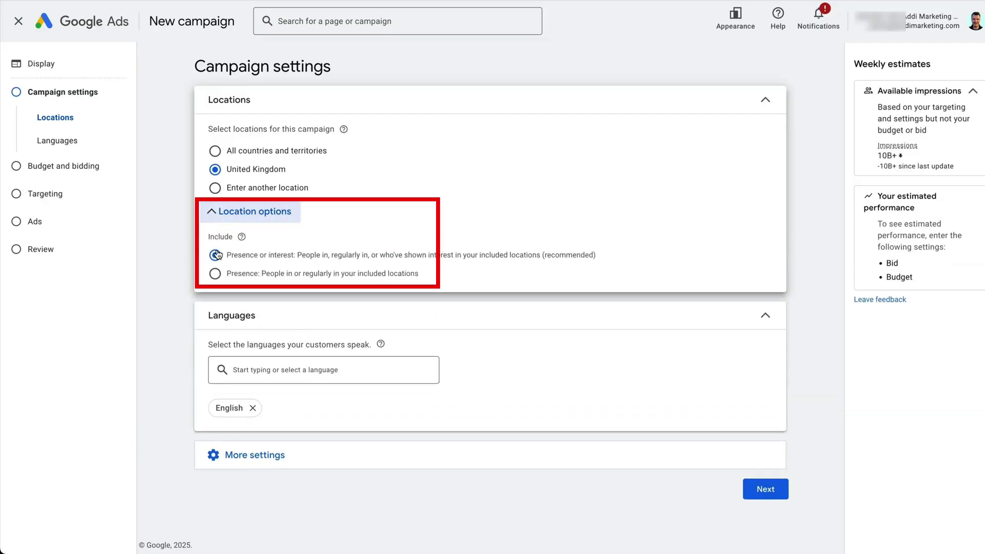
left_click(216, 273)
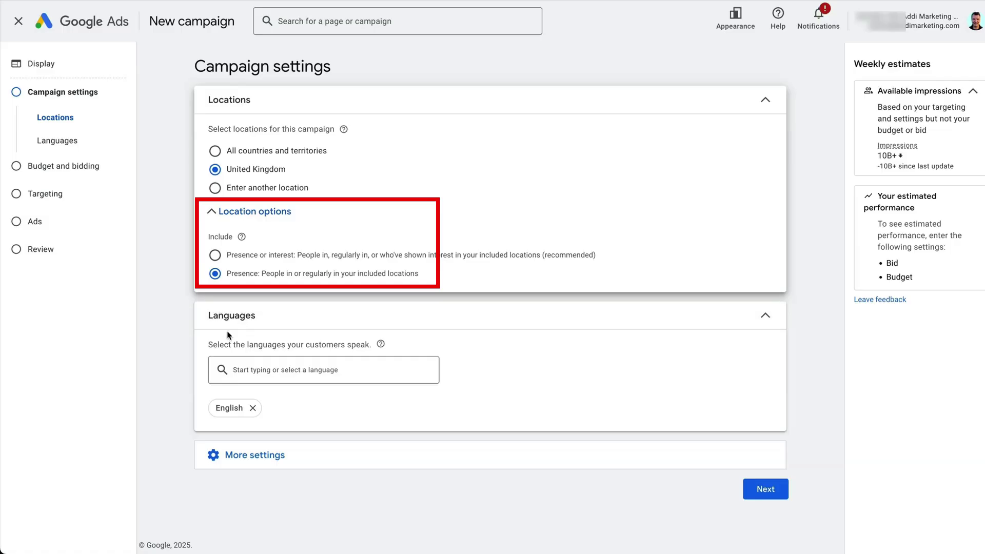
- Enable a dynamic ads feed using the existing product data feed
left_click(253, 457)
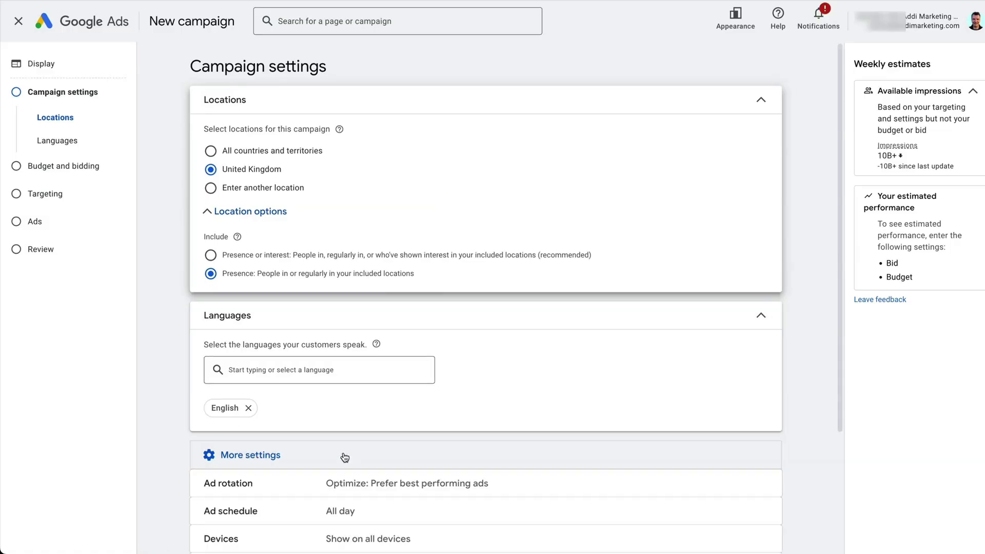
scroll(345, 457, "down", 3)
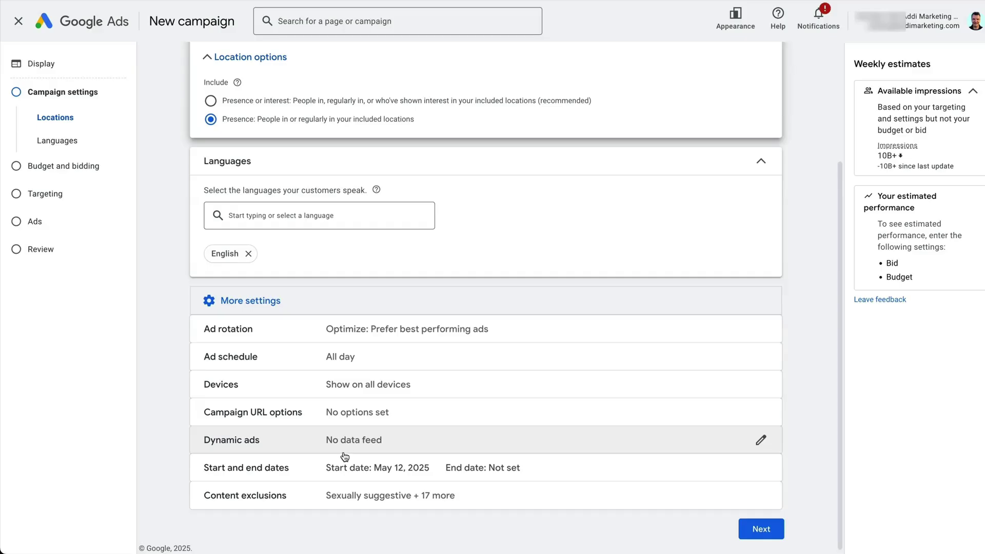
left_click(359, 450)
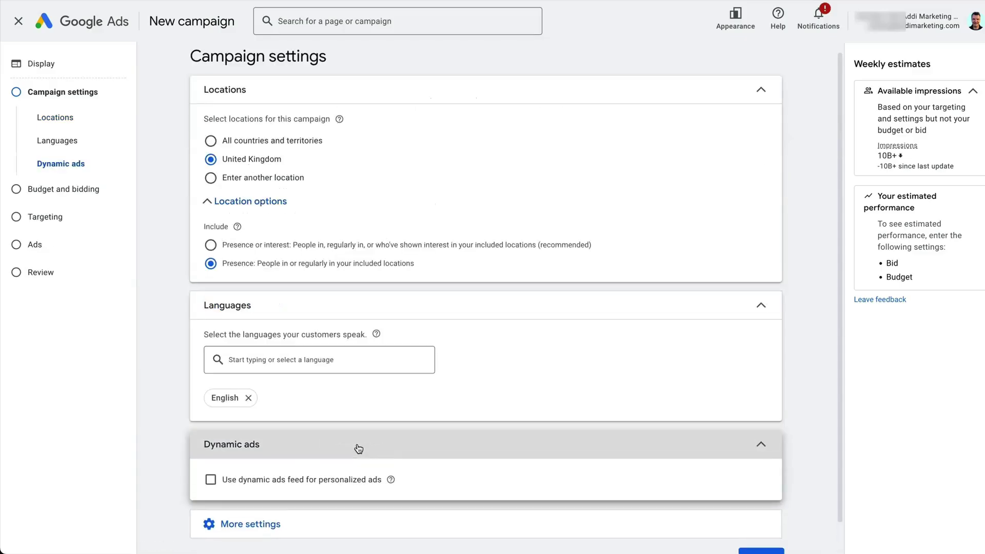
left_click(211, 480)
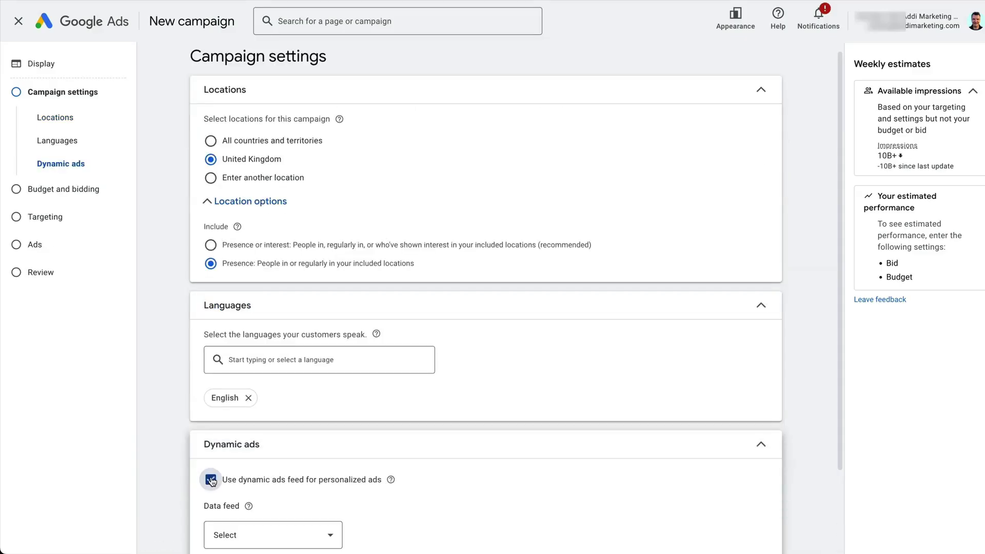
scroll(375, 499, "down", 2)
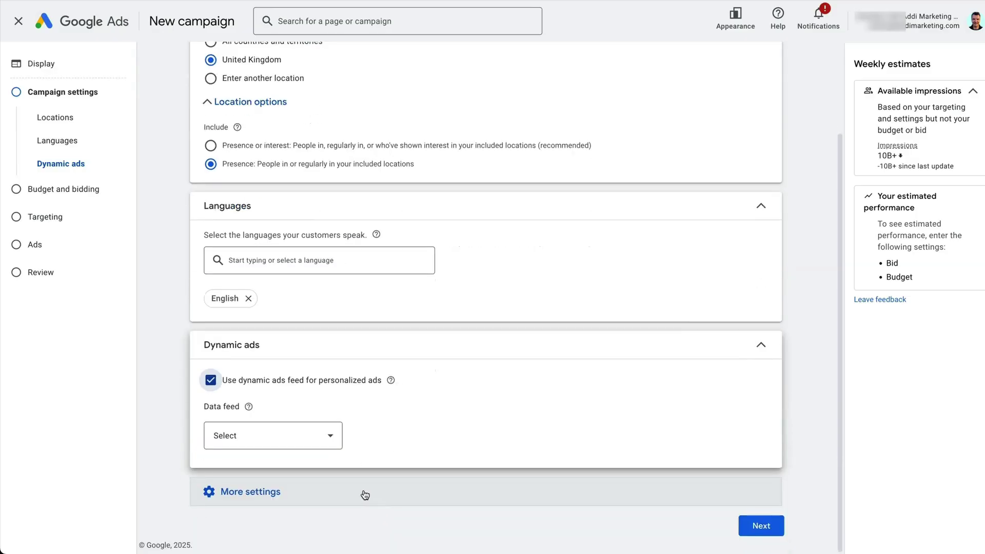
left_click(323, 442)
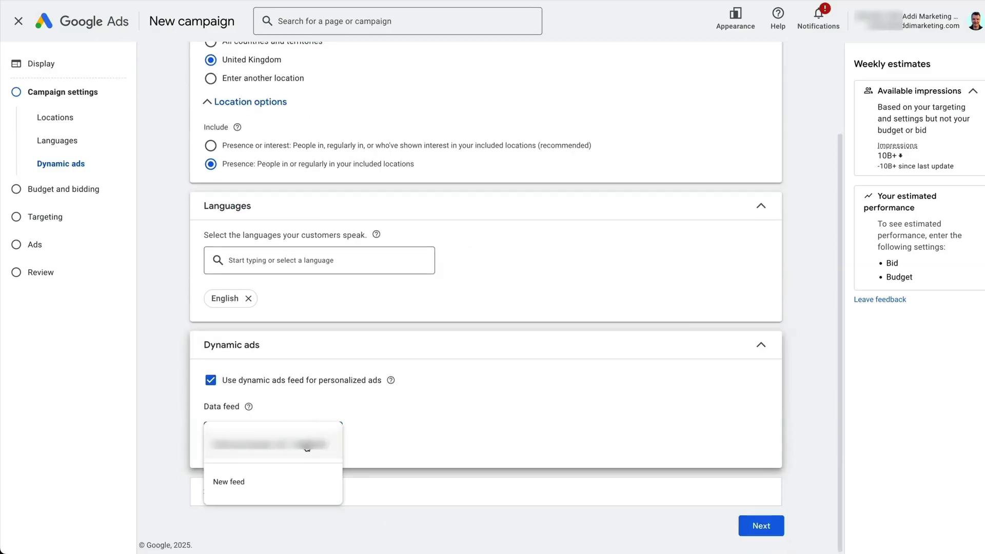
left_click(307, 447)
scroll(462, 452, "down", 2)
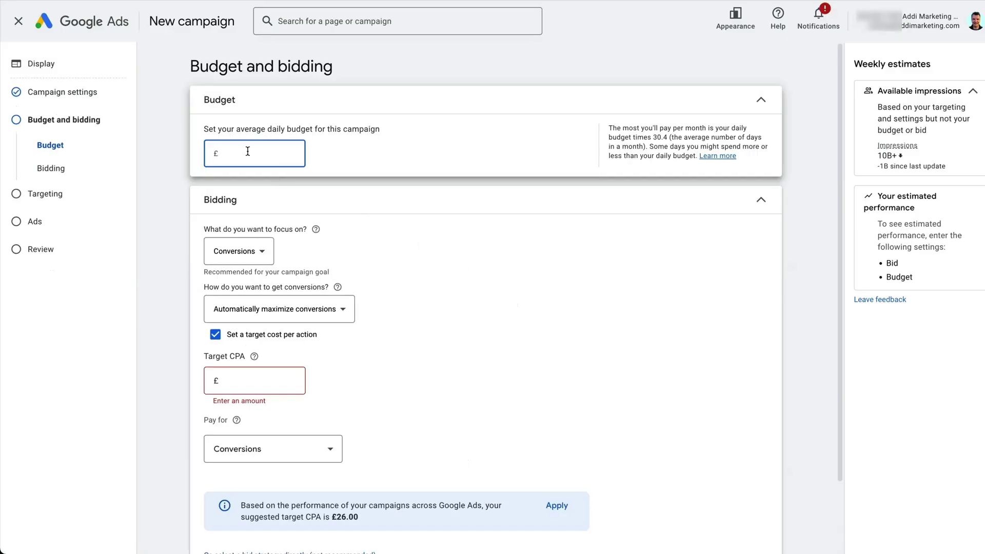
- Set a £10.00 daily budget with Maximize conversions bidding, then continue to targeting
type("10")
left_click(323, 248)
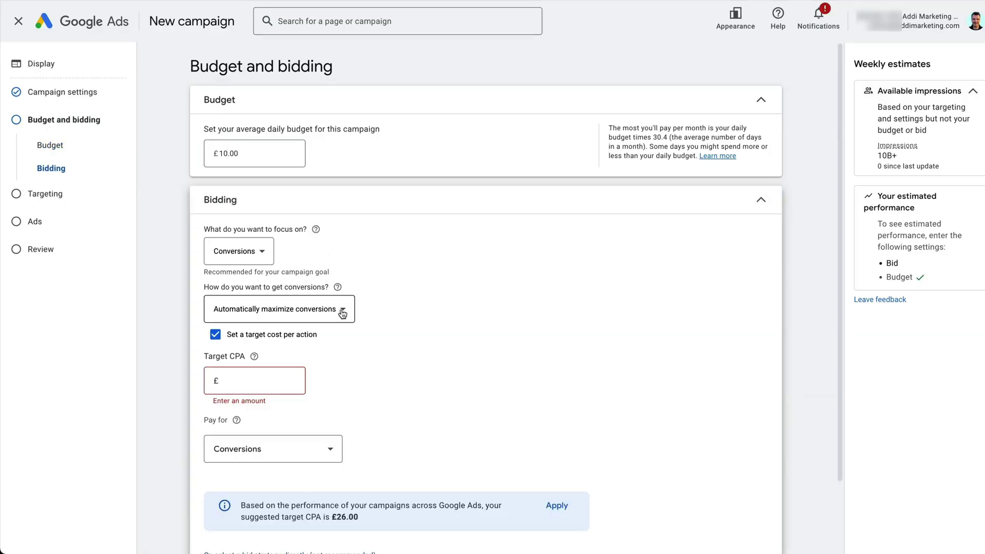
left_click(333, 316)
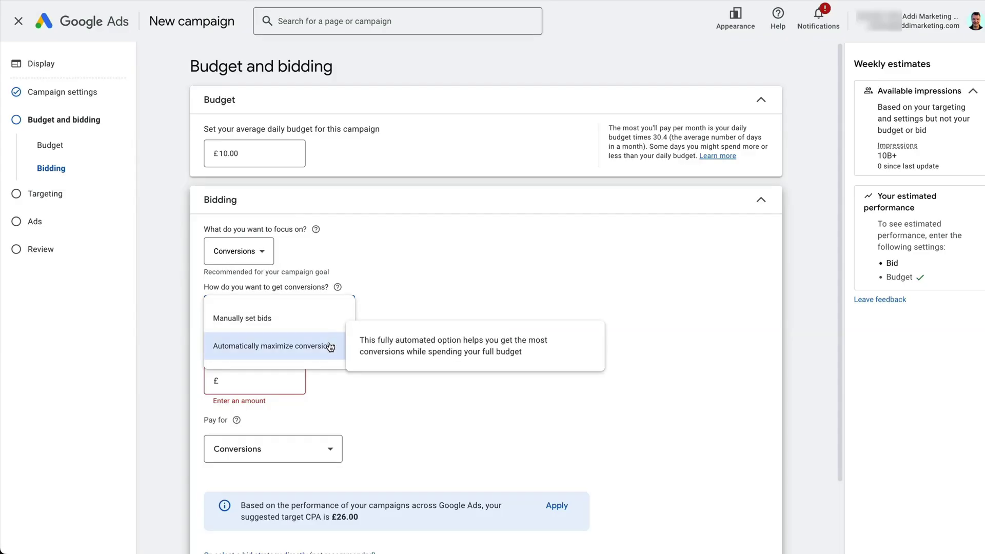
left_click(301, 326)
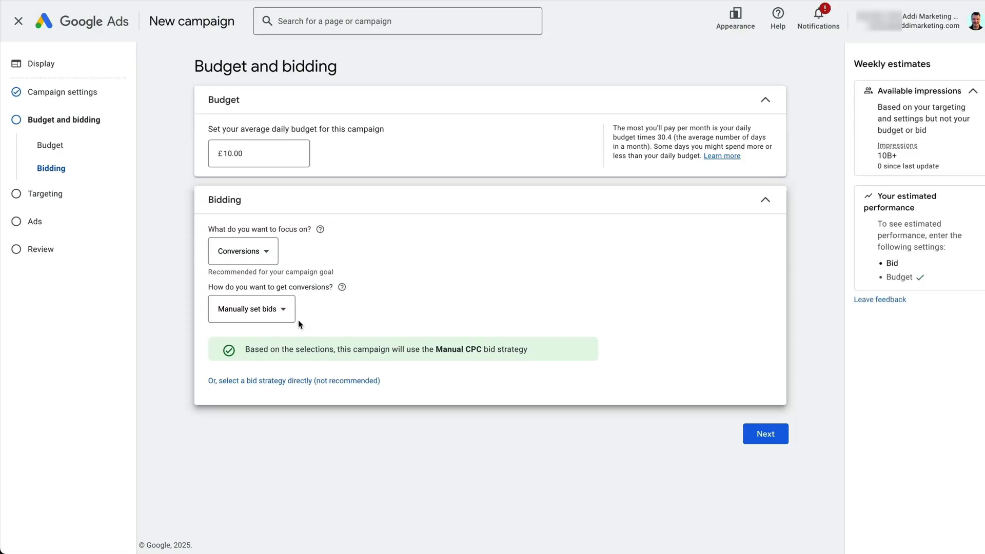
left_click(294, 382)
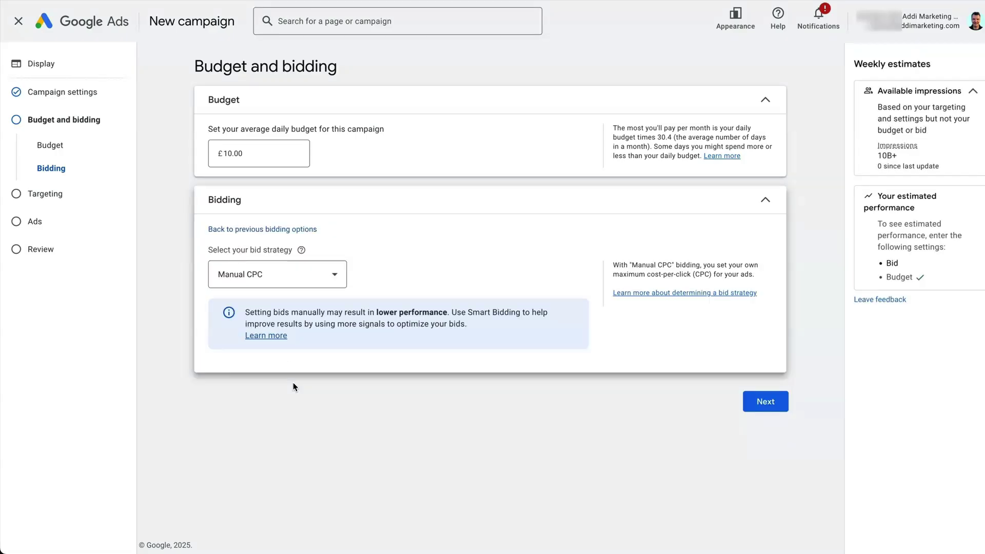
left_click(307, 277)
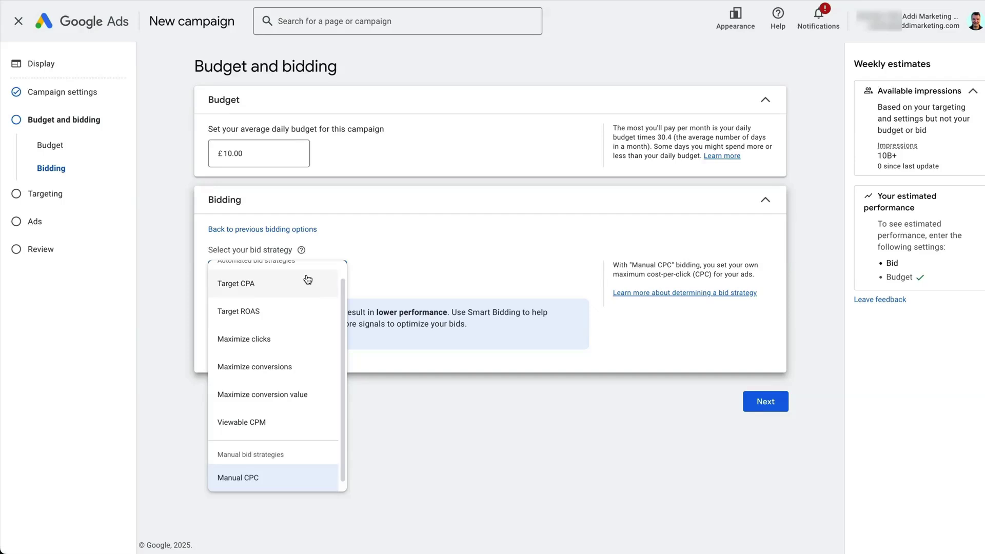
left_click(294, 229)
left_click(294, 229)
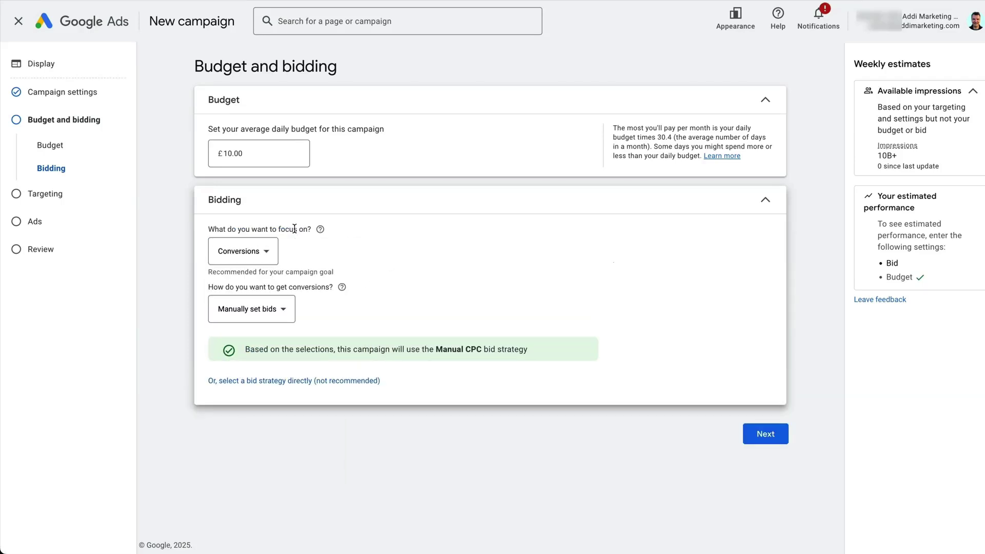
left_click(261, 312)
left_click(262, 345)
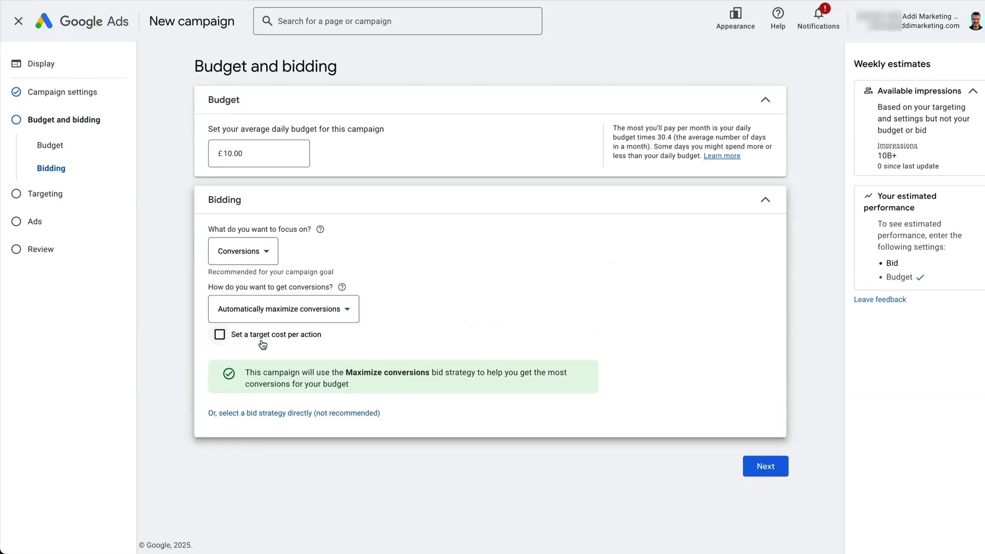
left_click(766, 468)
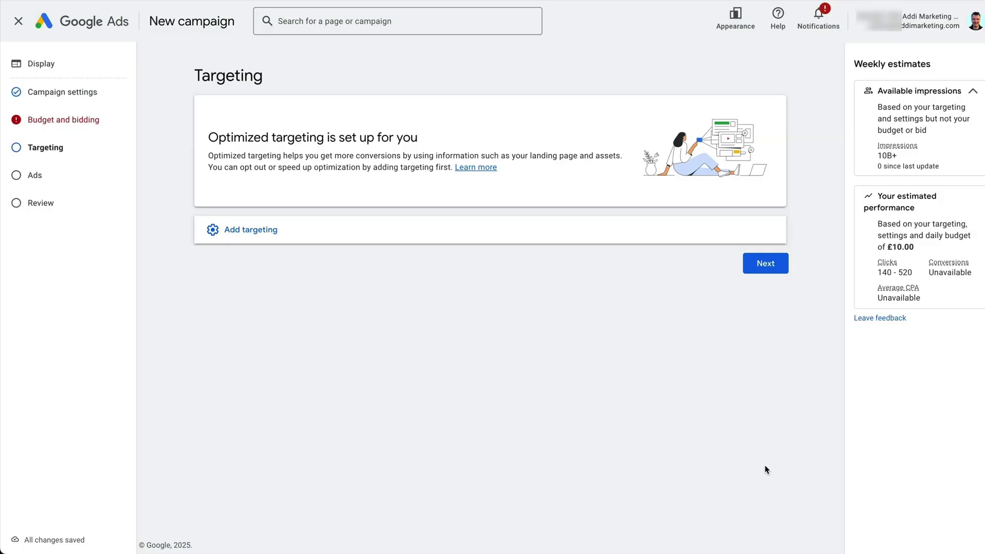
- Add the Product viewers (Retail) website-visitor audience segment as targeting
left_click(255, 230)
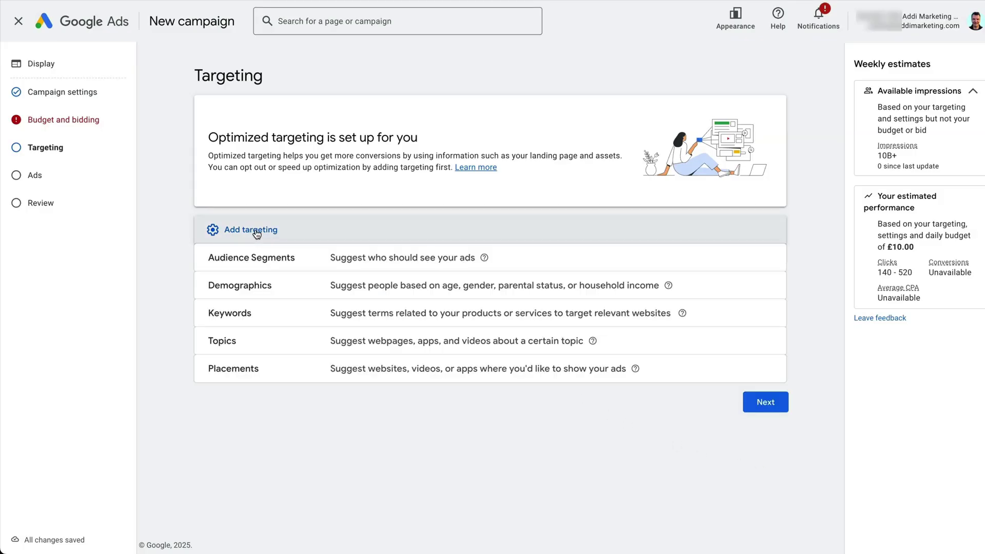
left_click(363, 259)
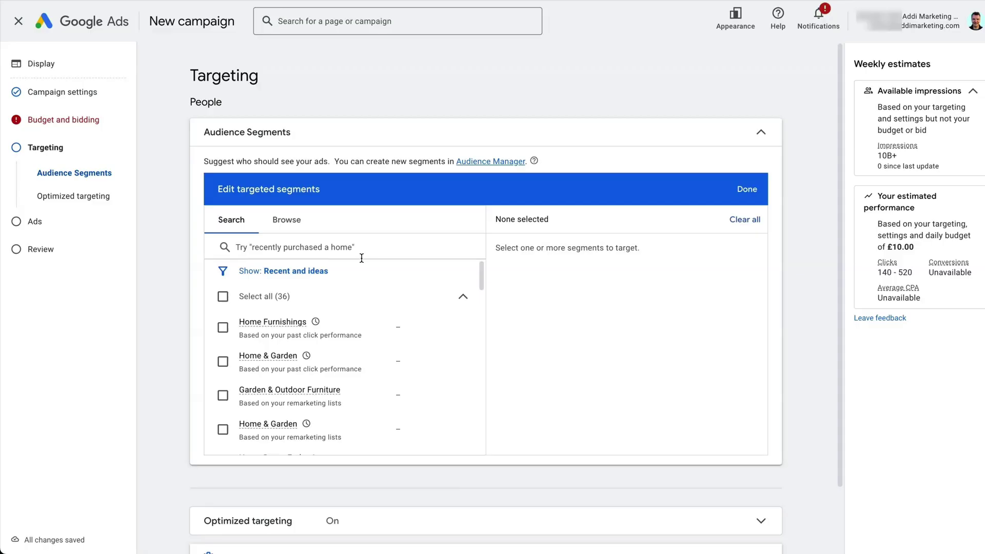
left_click(290, 220)
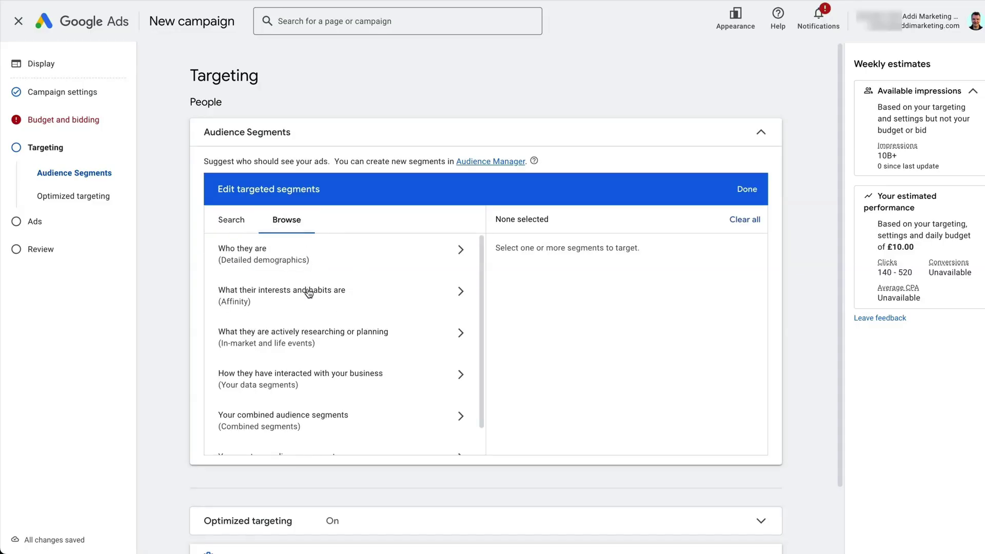
left_click(336, 375)
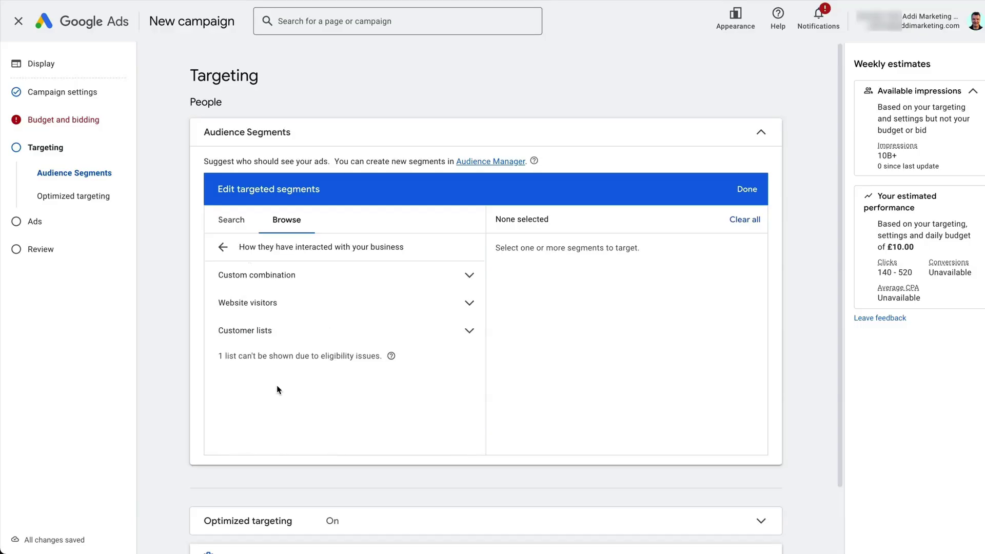
left_click(468, 308)
left_click_drag(481, 268, 467, 386)
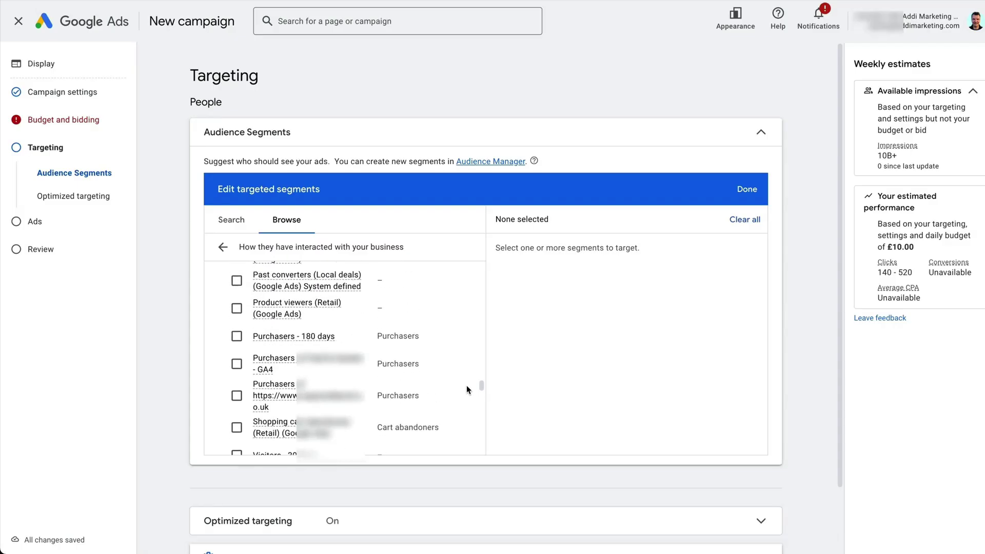
left_click(238, 305)
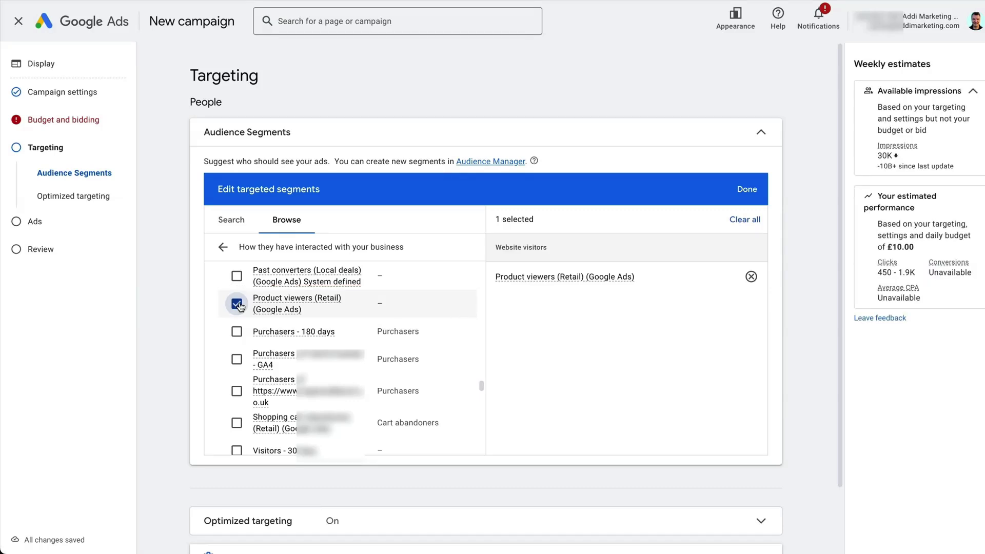
- Turn off optimized targeting and continue to ad creation
scroll(328, 370, "up", 1)
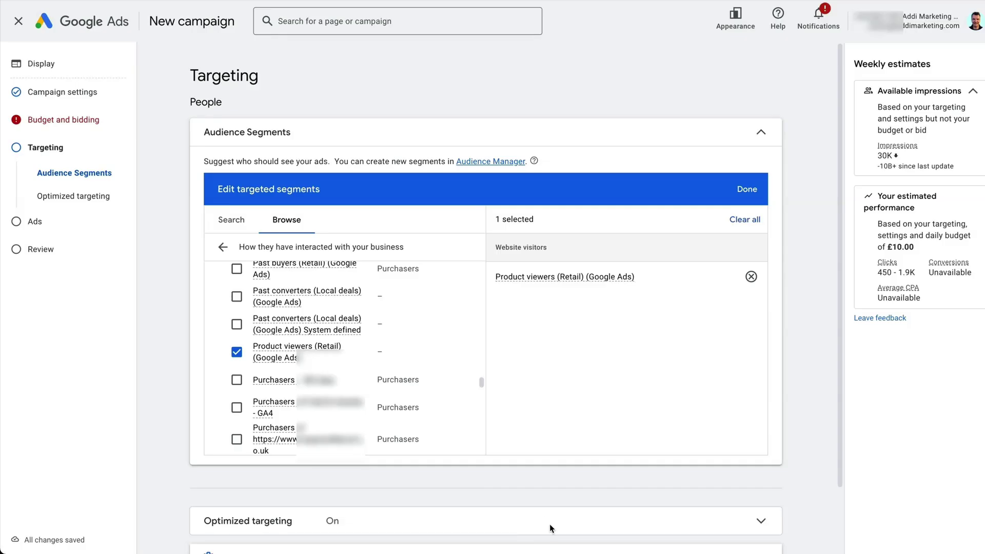
scroll(608, 524, "down", 2)
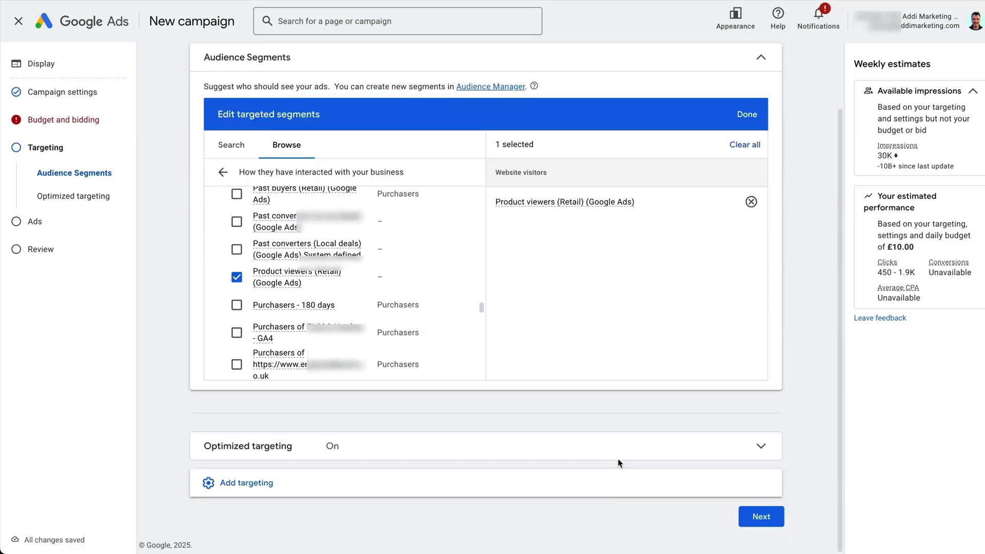
left_click(759, 446)
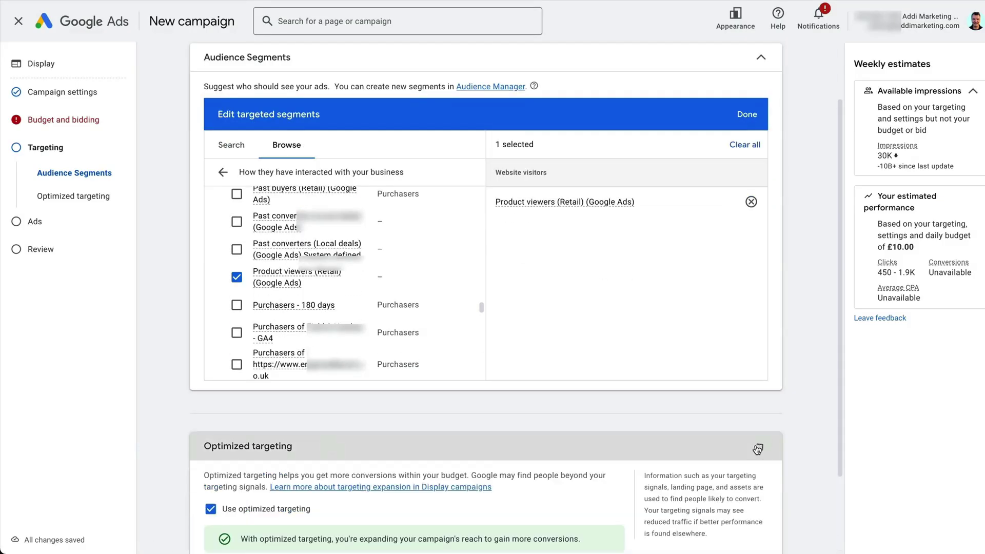
left_click(211, 509)
scroll(367, 512, "down", 3)
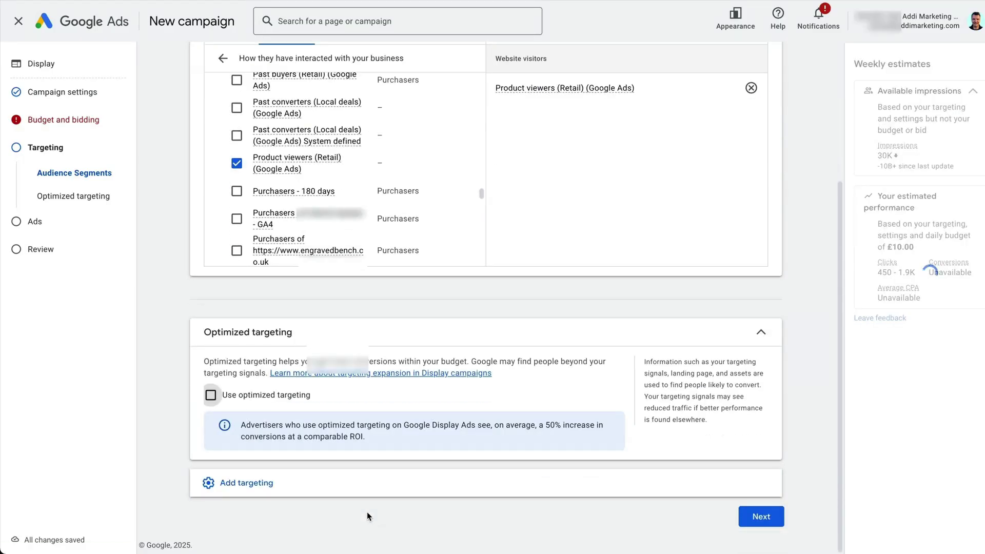
left_click(760, 526)
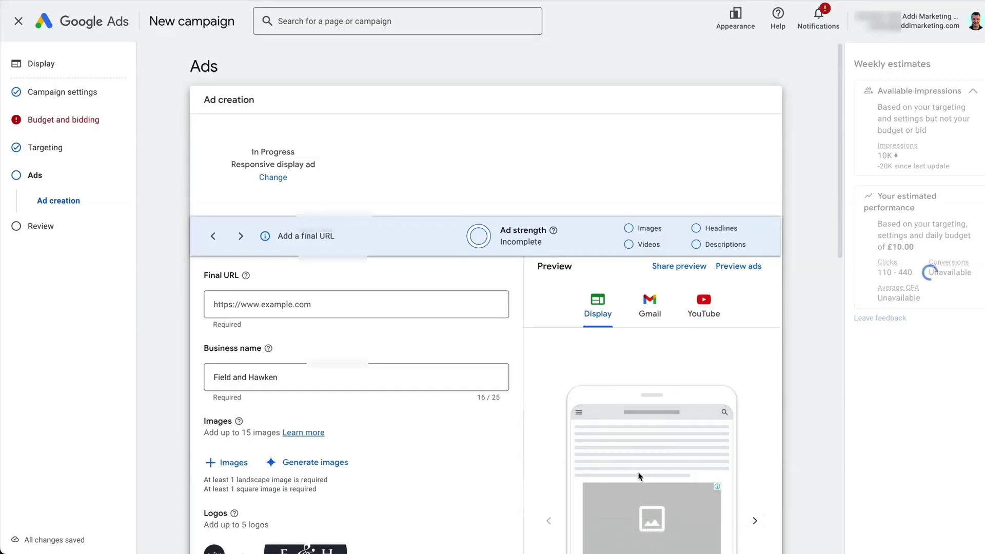
- Enter addi.co as the ad's final URL
scroll(539, 389, "down", 1)
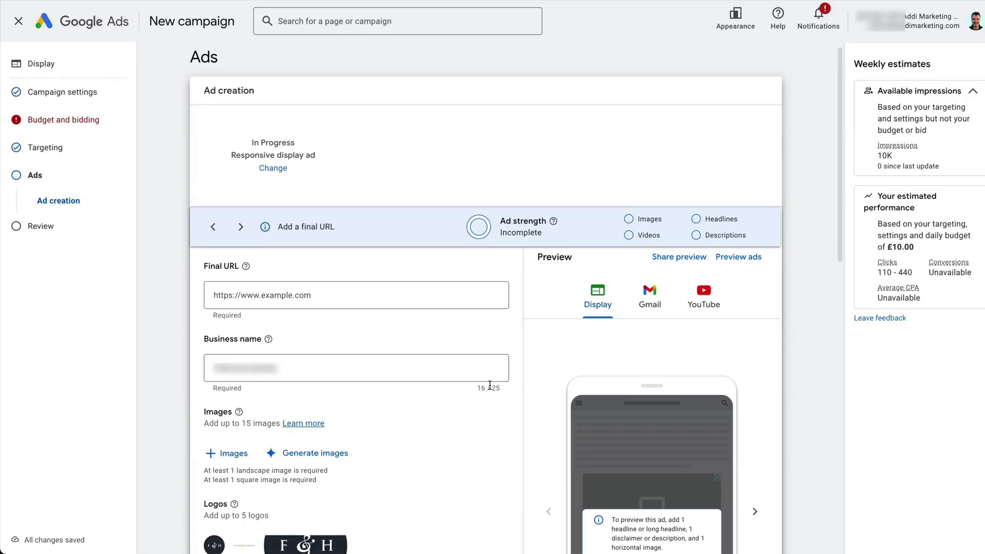
left_click(307, 297)
key("ctrl+v")
key("ctrl+a")
type("addi.co")
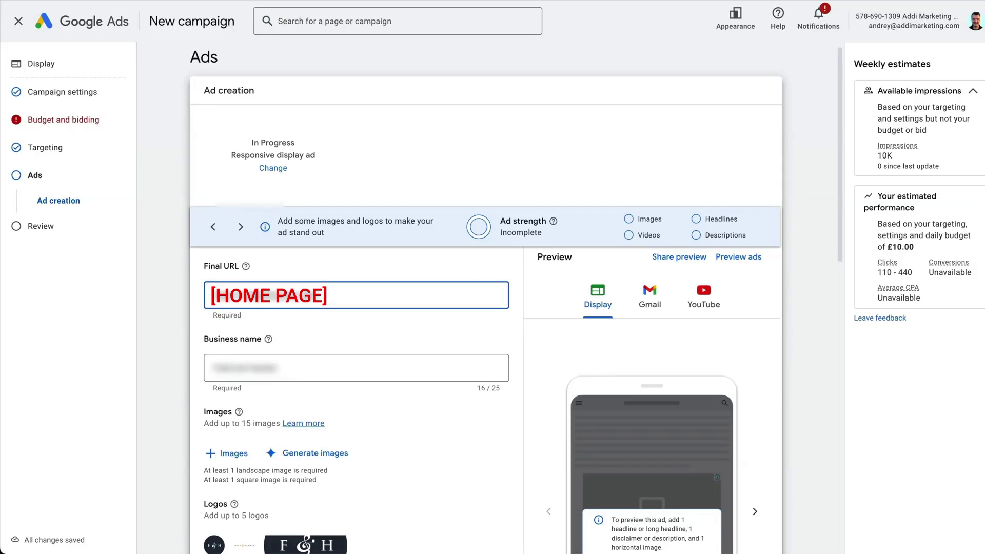
- Add 15 images from the asset library, including teak table and dining images
left_click(213, 454)
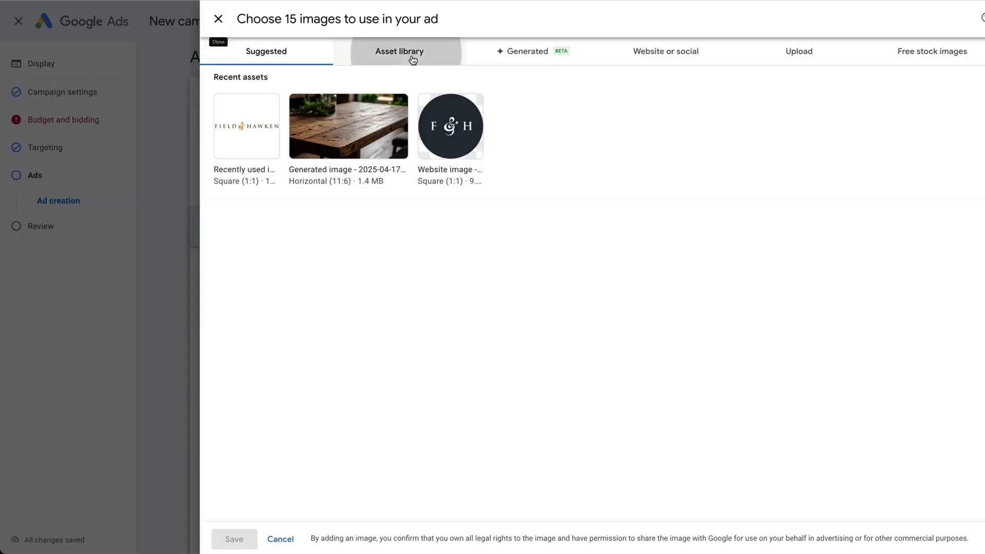
left_click(412, 60)
left_click(353, 201)
left_click(547, 202)
left_click(655, 201)
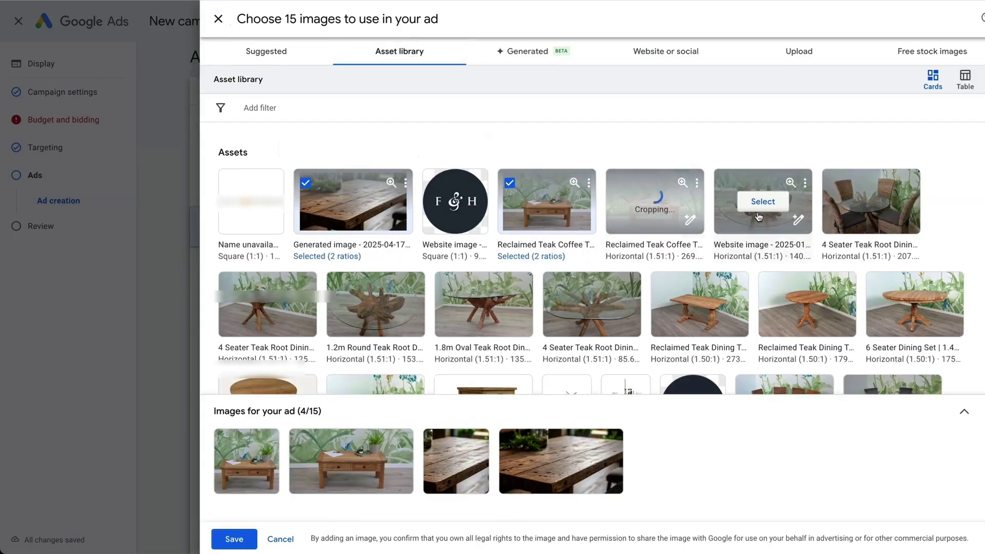
left_click(760, 202)
left_click(872, 201)
left_click(801, 303)
left_click(697, 306)
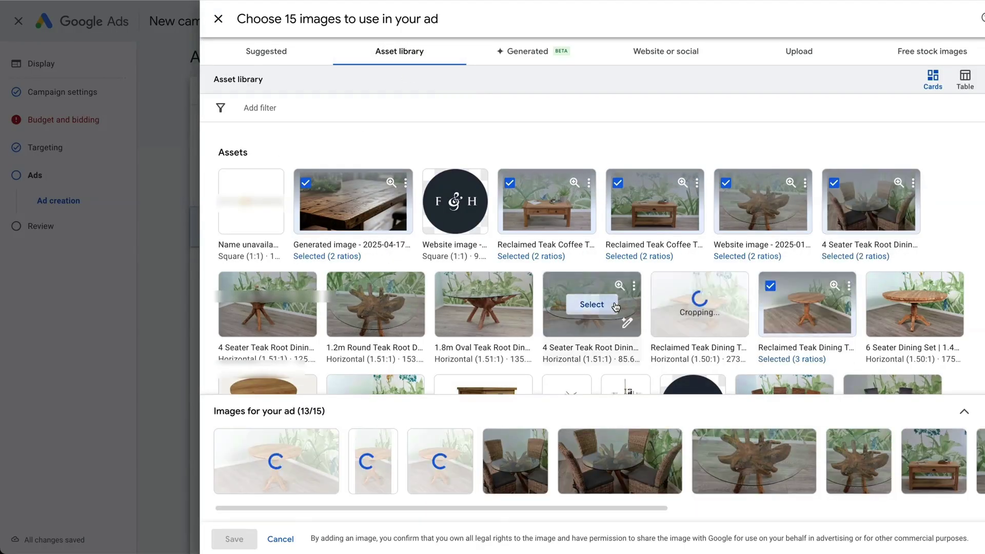
left_click(615, 306)
left_click(234, 538)
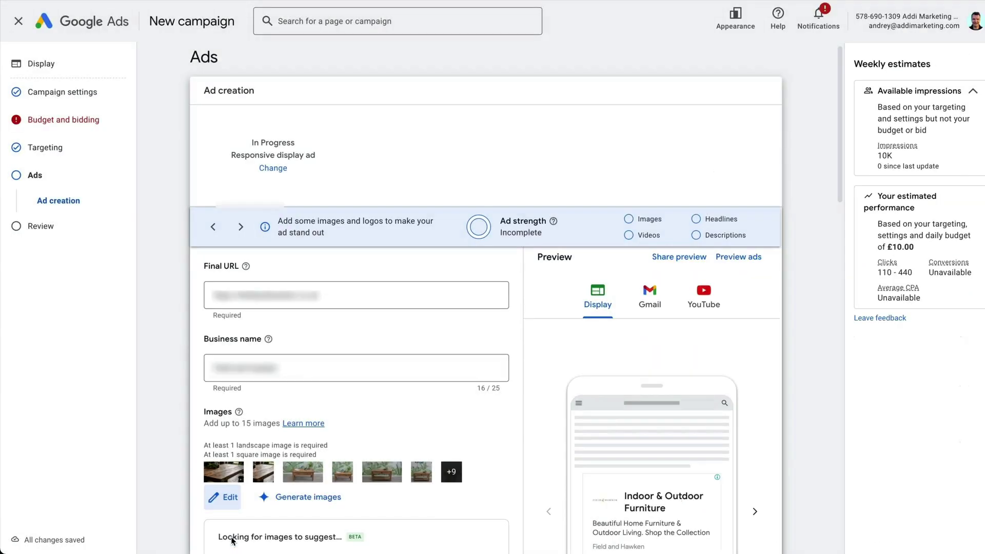
- Review the 'Indoor & Outdoor Furniture' headline, the long headline and the description
scroll(509, 493, "down", 5)
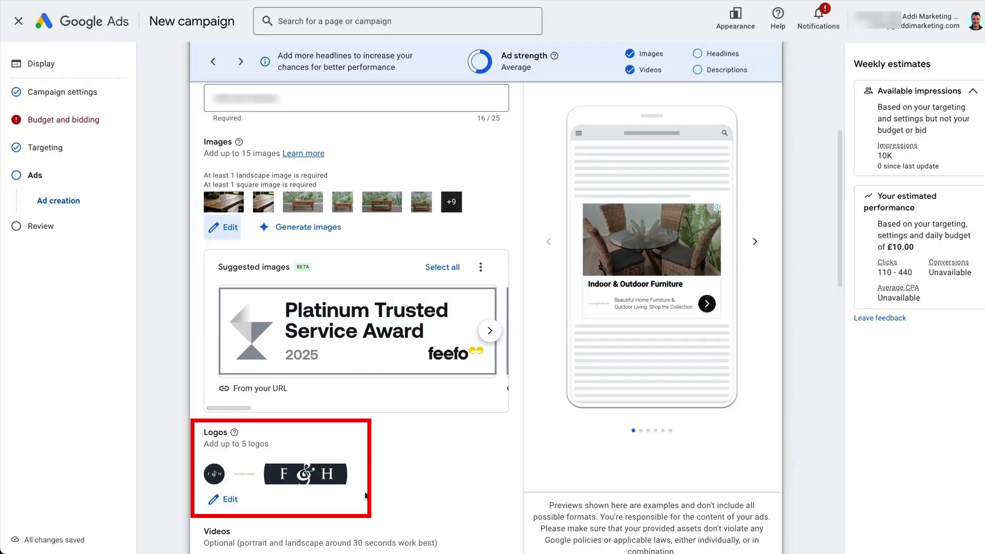
scroll(403, 499, "down", 7)
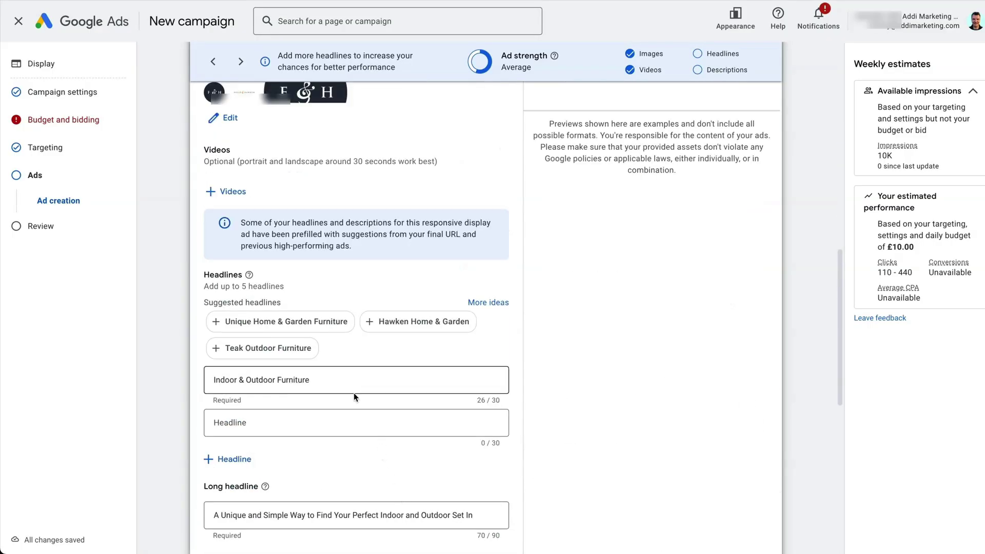
left_click(342, 379)
scroll(511, 410, "down", 2)
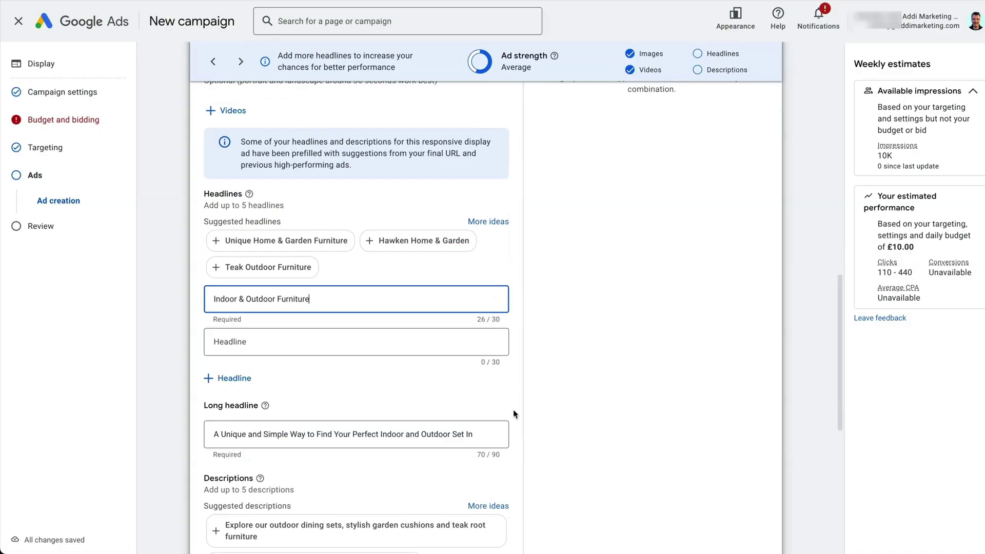
left_click(486, 429)
scroll(515, 404, "down", 3)
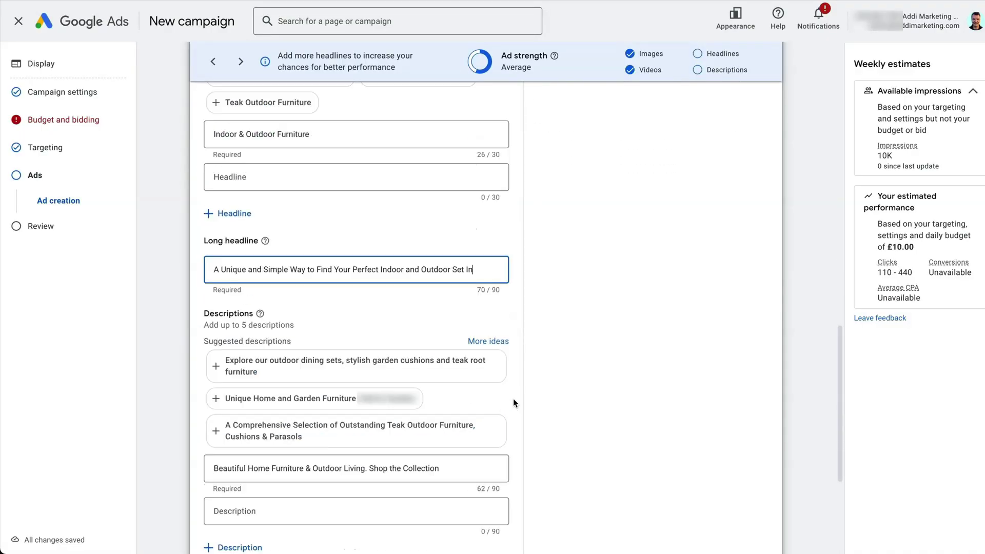
left_click(454, 467)
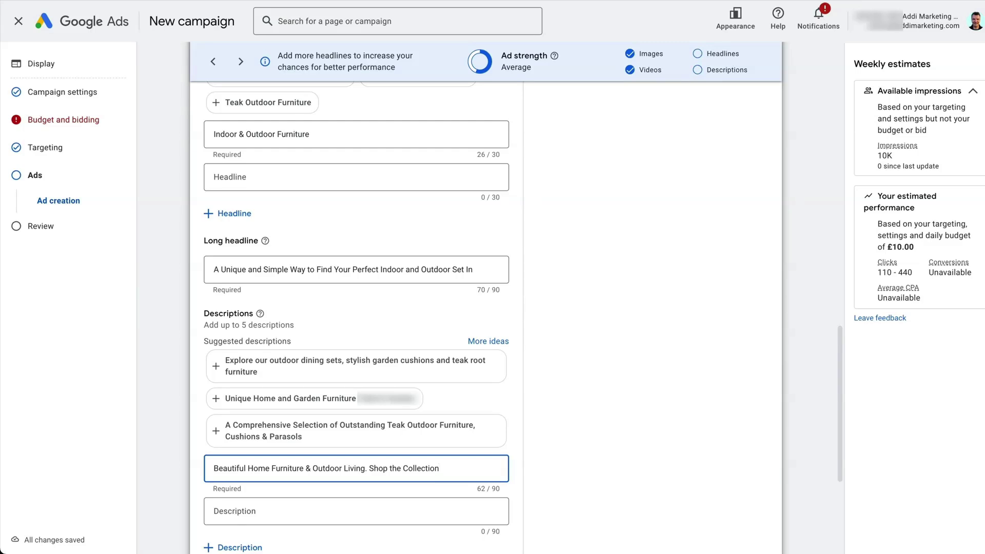
- Turn off asset enhancements and auto-generated video for the ad
scroll(183, 455, "down", 3)
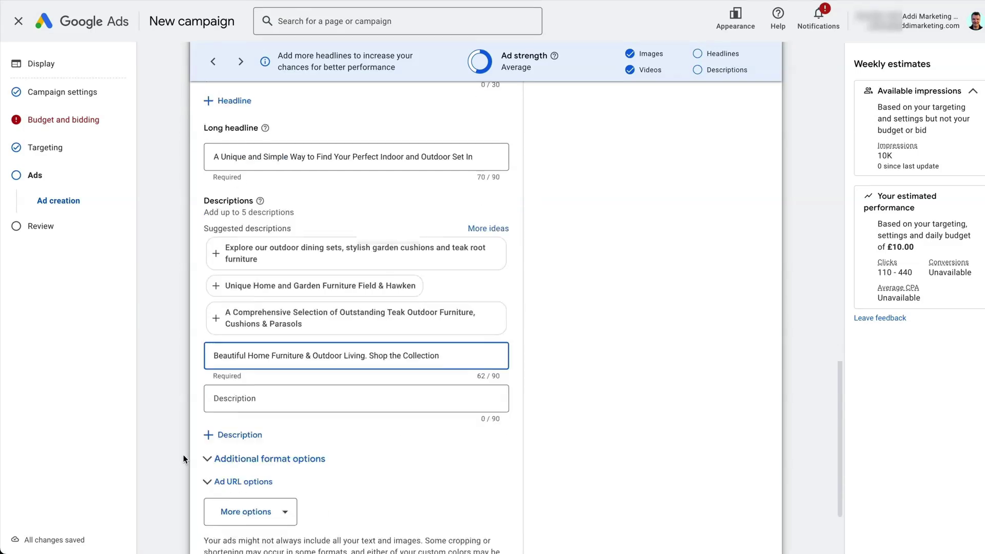
left_click(346, 411)
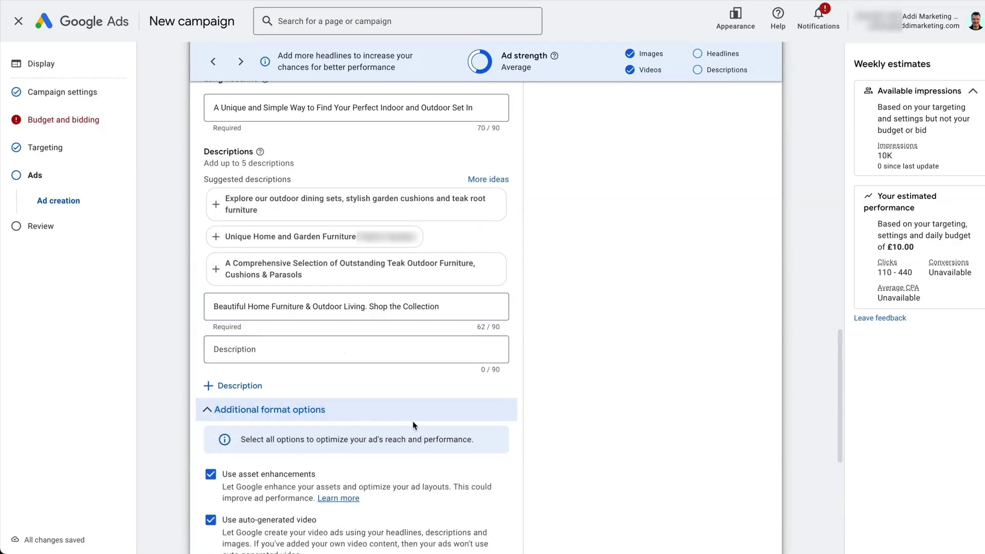
scroll(414, 423, "down", 3)
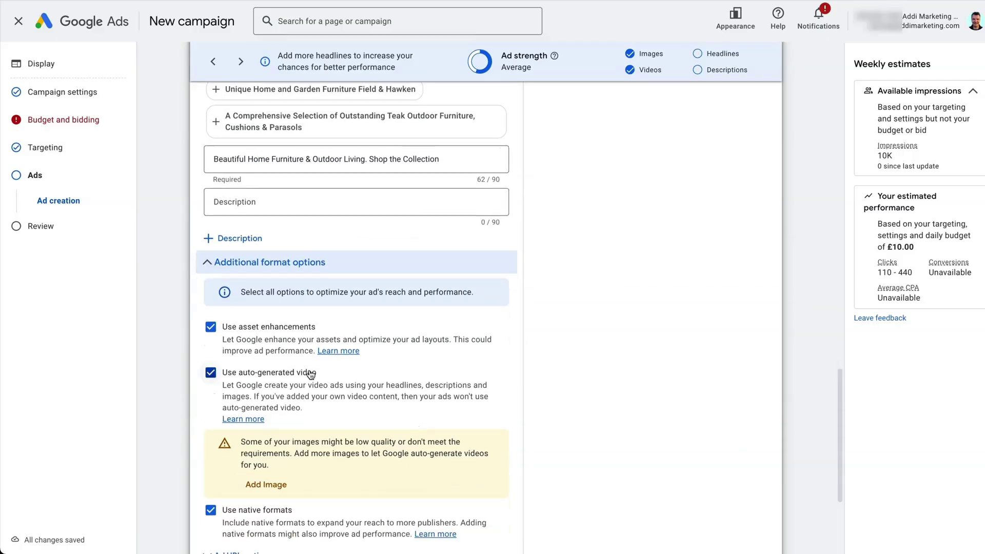
left_click(210, 327)
left_click(211, 373)
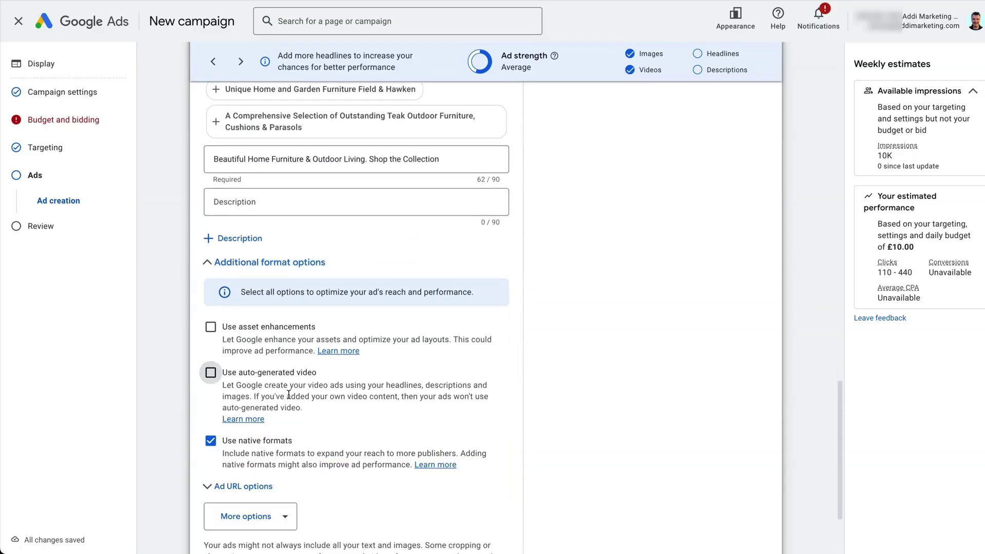
scroll(378, 402, "down", 2)
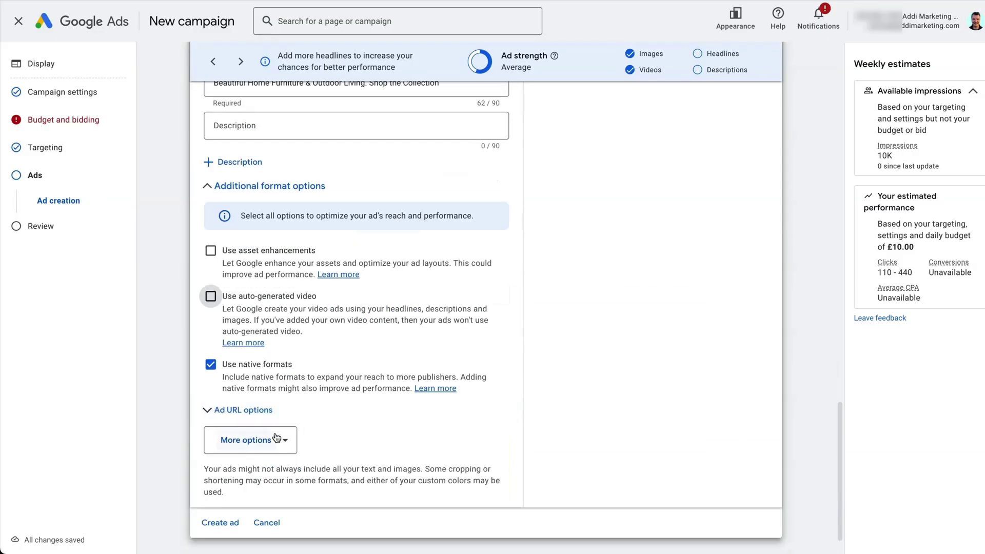
- Add a Shop Now call to action to the ad
left_click(273, 442)
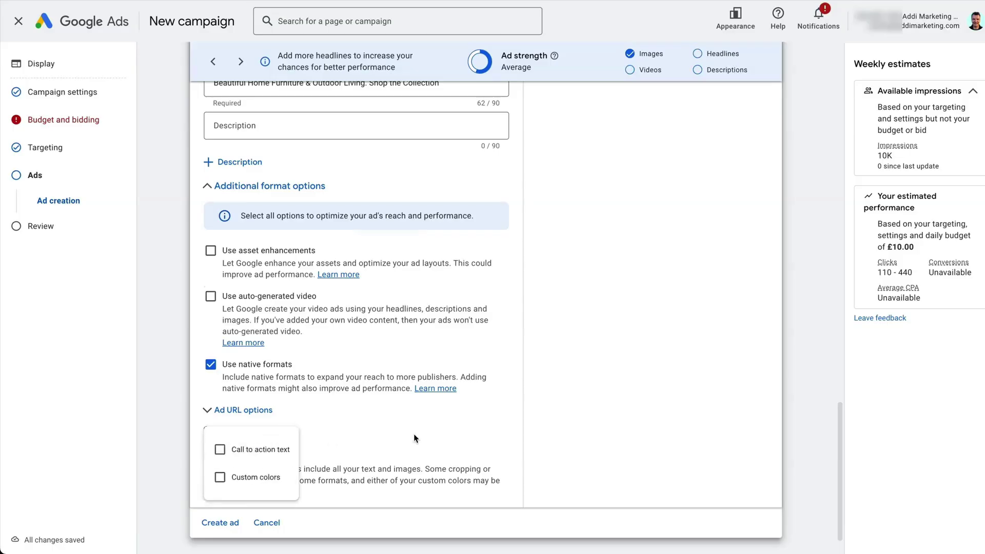
scroll(444, 436, "down", 1)
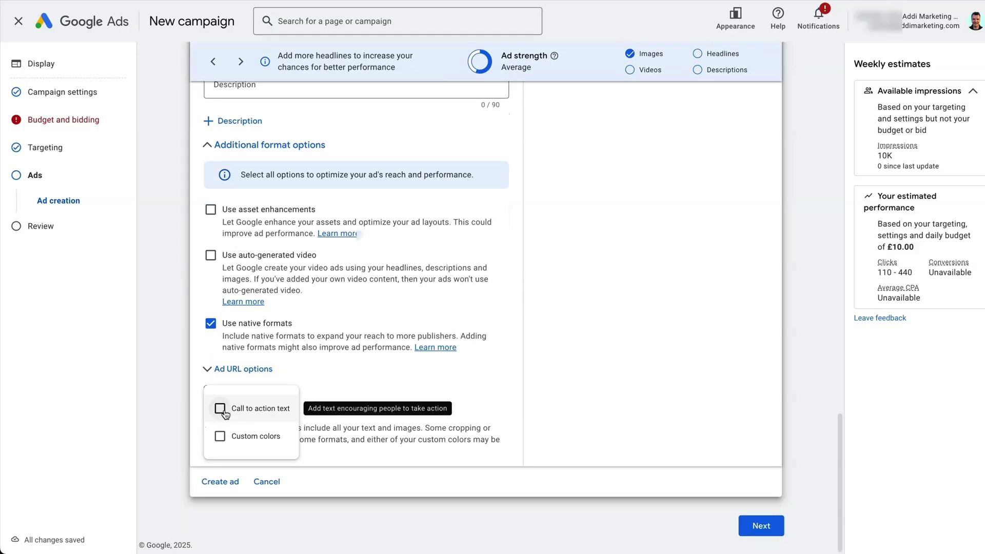
left_click(220, 408)
left_click(264, 474)
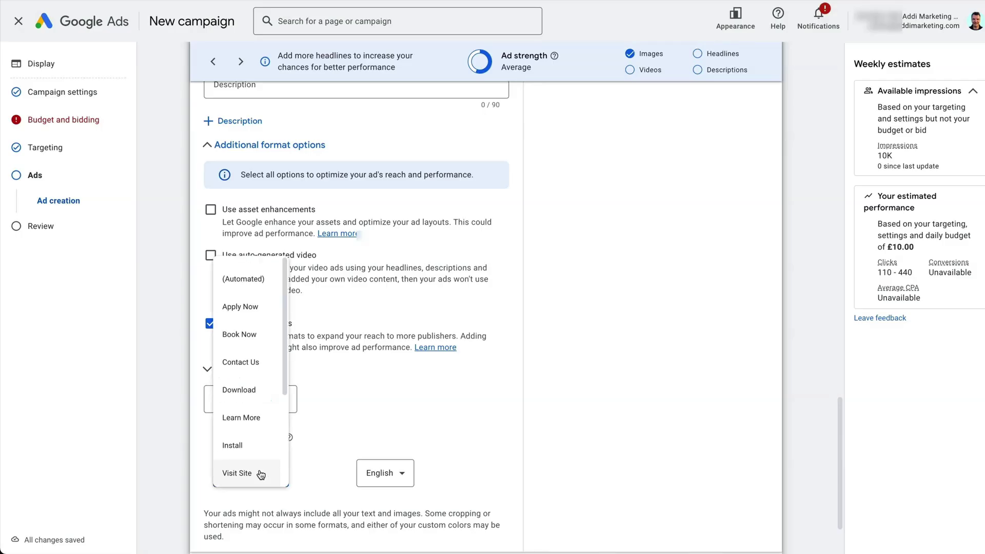
scroll(260, 391, "down", 3)
left_click(260, 392)
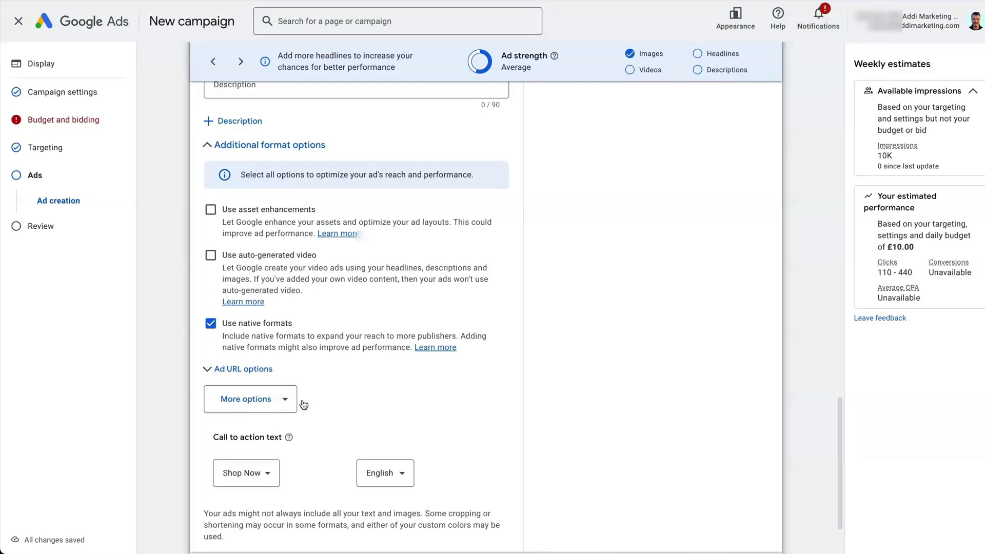
scroll(417, 429, "down", 2)
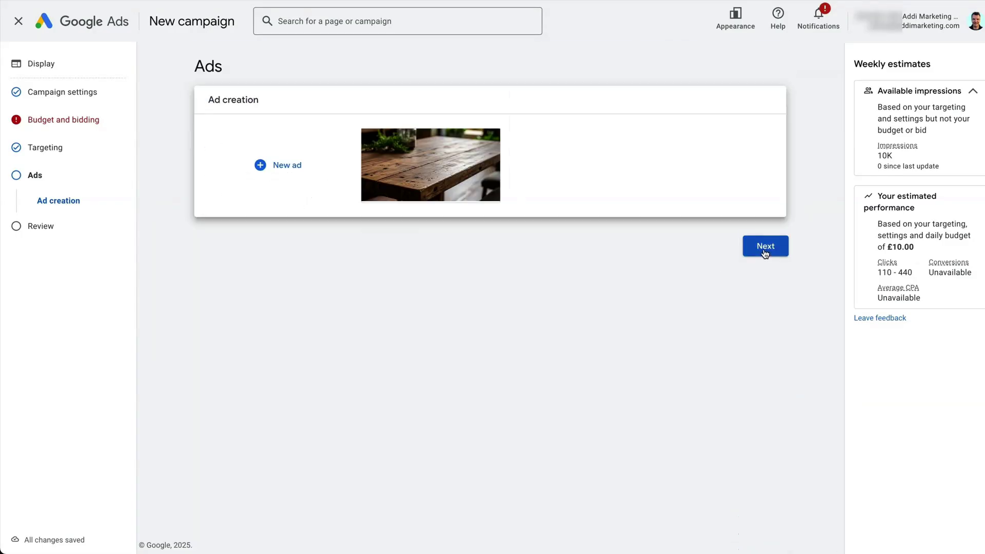
left_click(763, 249)
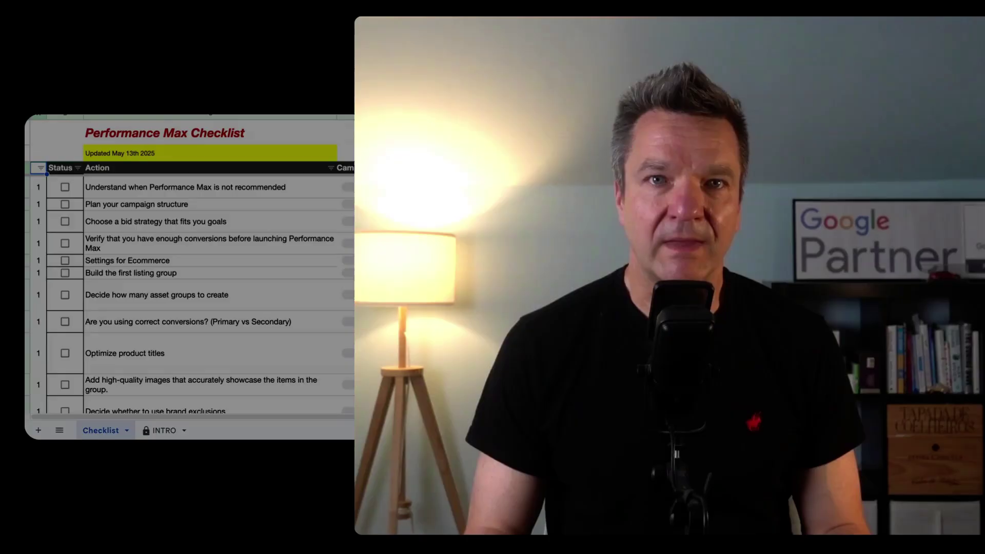
scroll(321, 292, "down", 5)
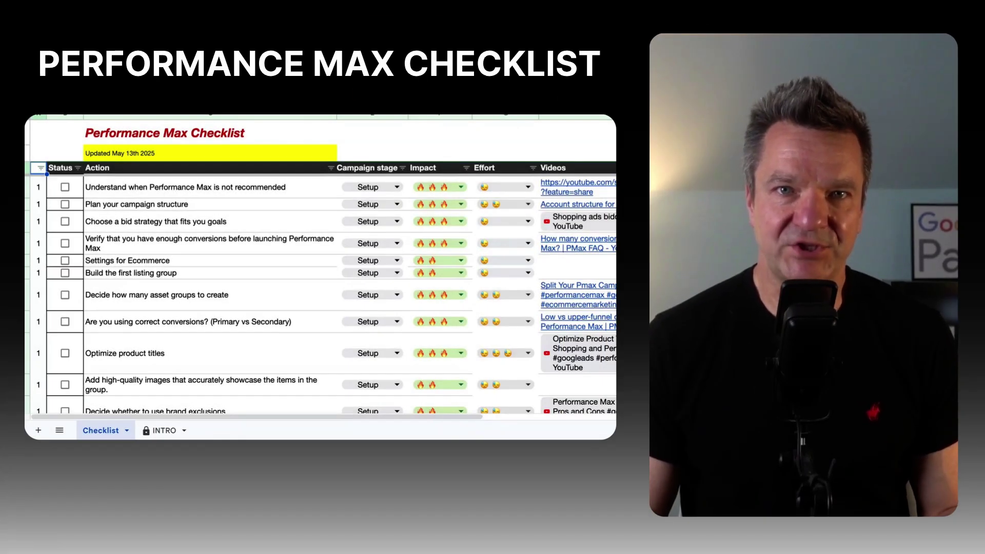
scroll(321, 292, "down", 5)
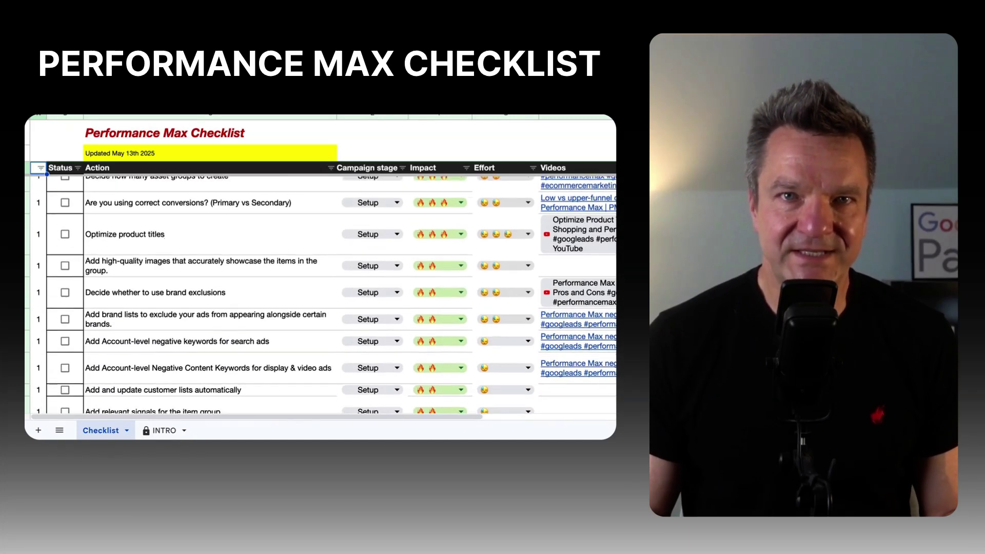
scroll(321, 292, "down", 5)
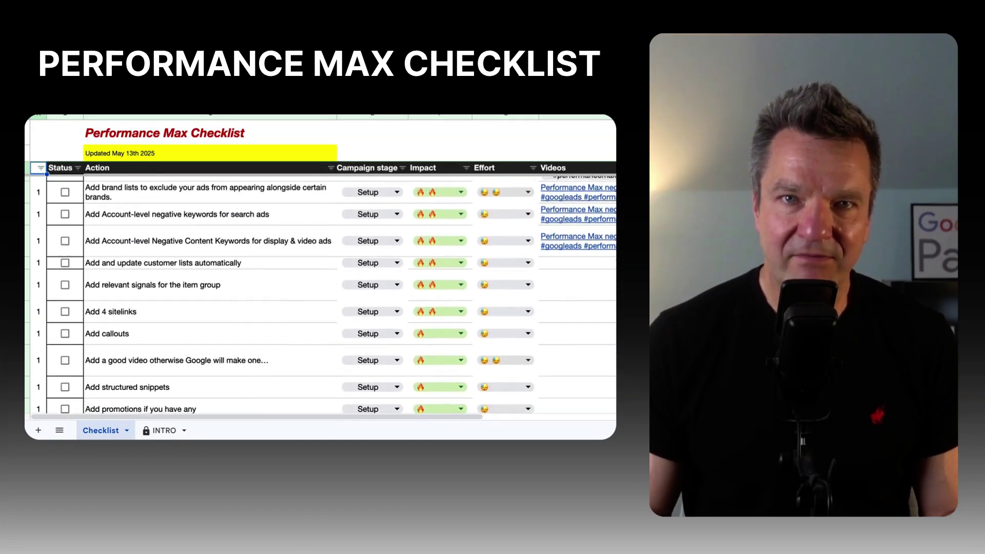
scroll(321, 293, "down", 2)
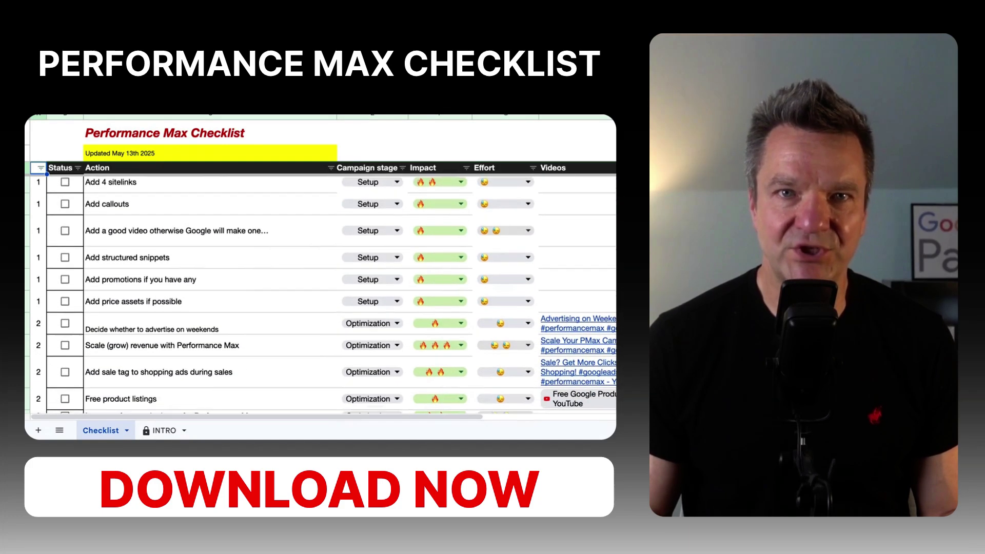
scroll(321, 292, "down", 2)
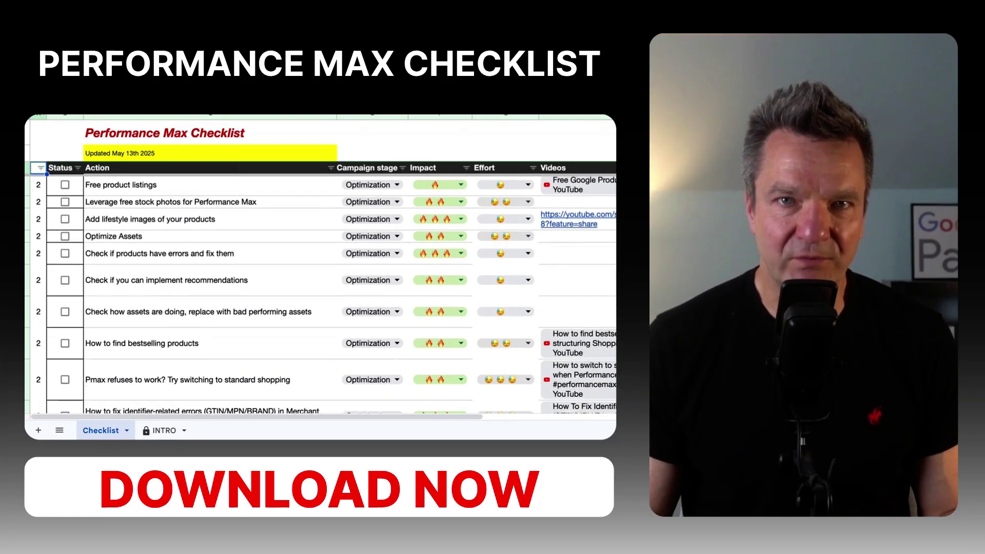
scroll(321, 293, "down", 2)
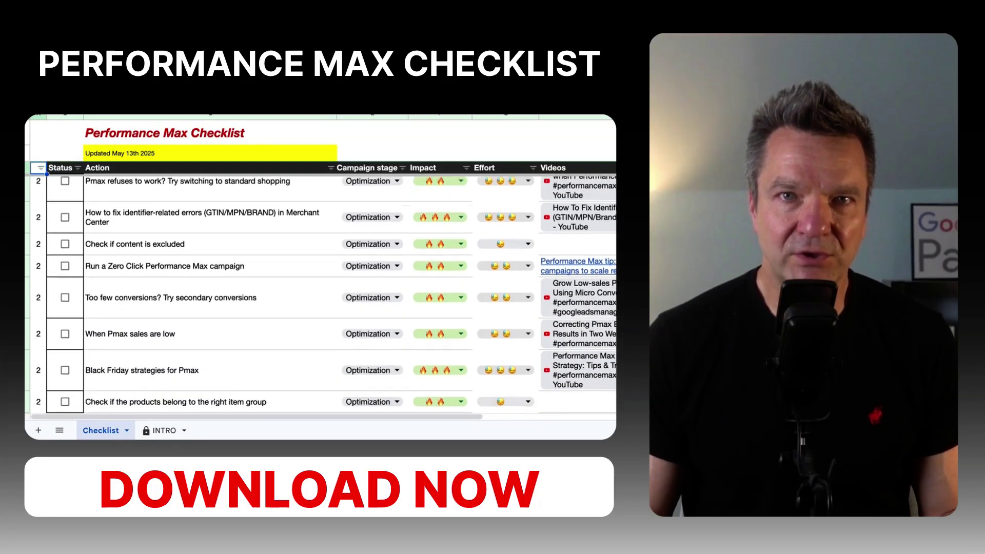
scroll(321, 293, "down", 1)
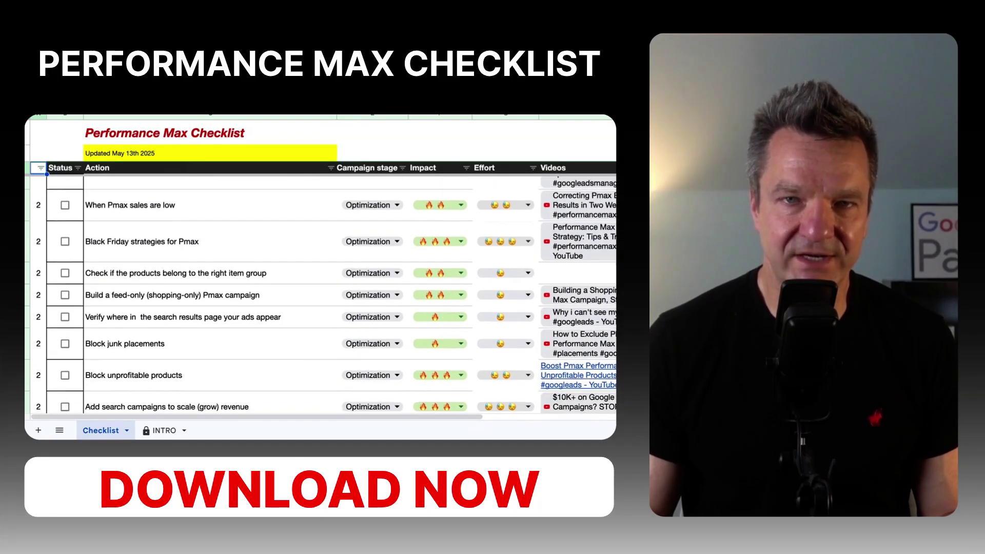
scroll(320, 292, "down", 3)
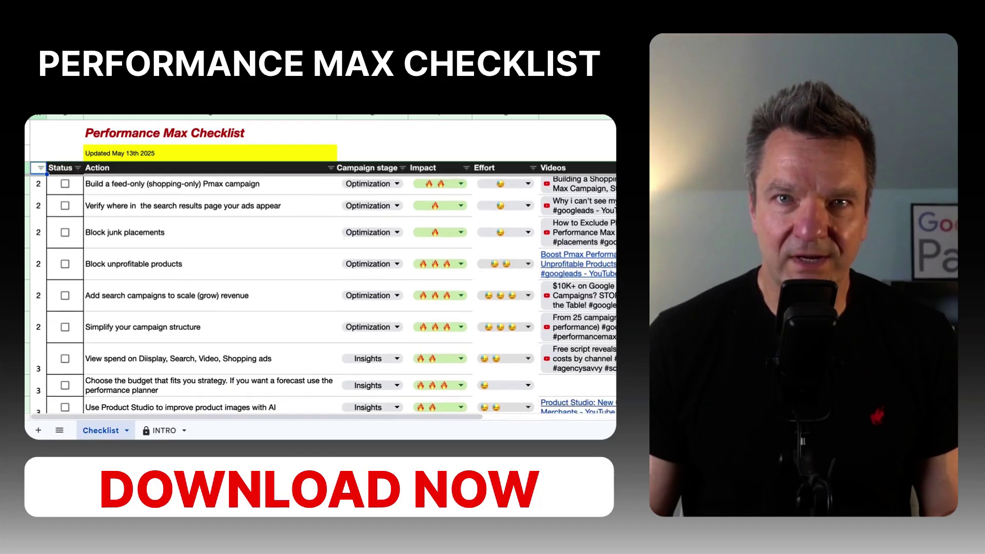
scroll(321, 292, "down", 5)
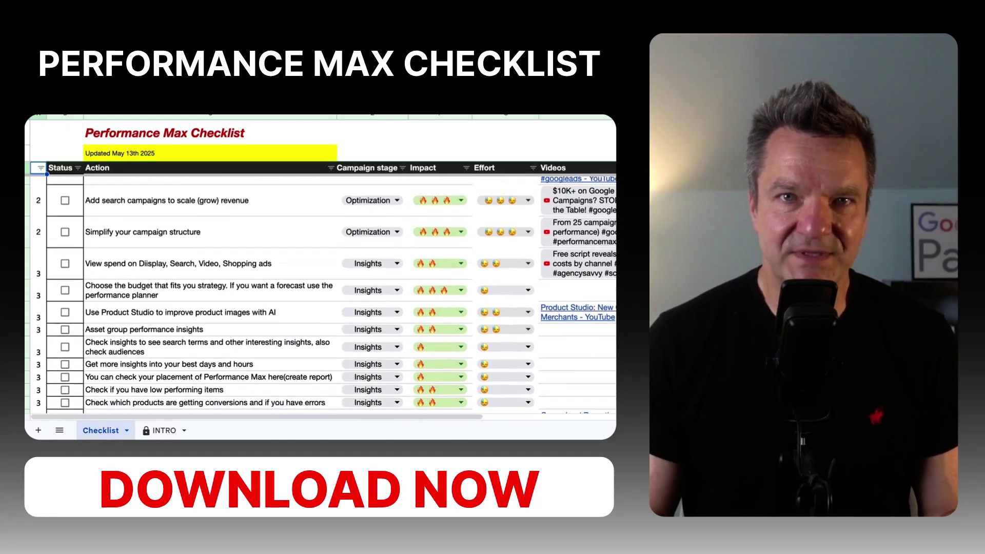
scroll(321, 292, "down", 5)
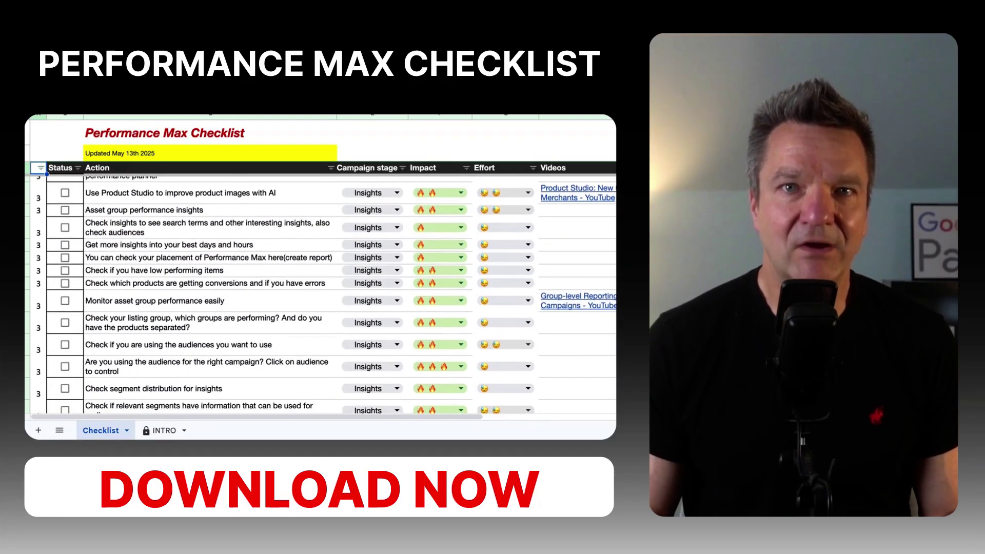
scroll(321, 292, "down", 5)
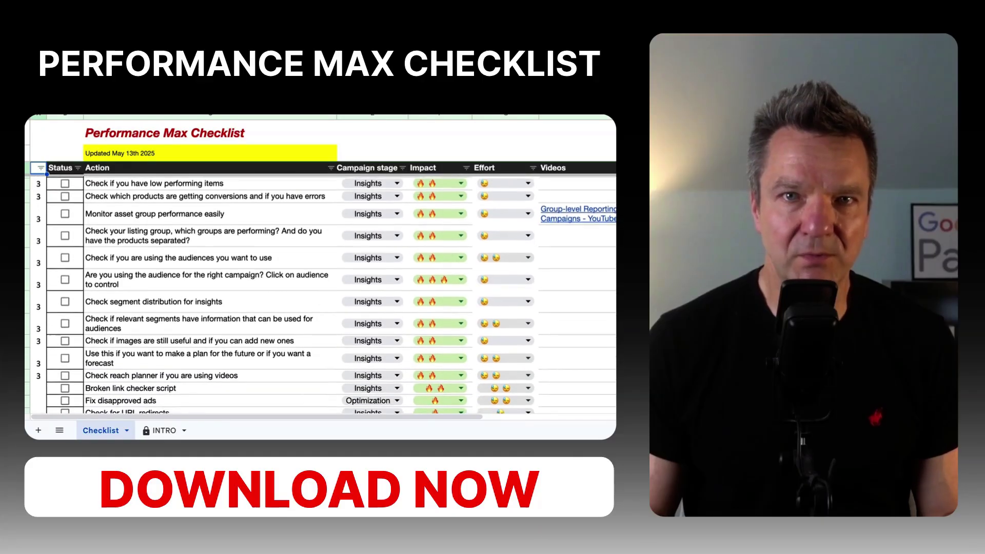
scroll(321, 293, "down", 1)
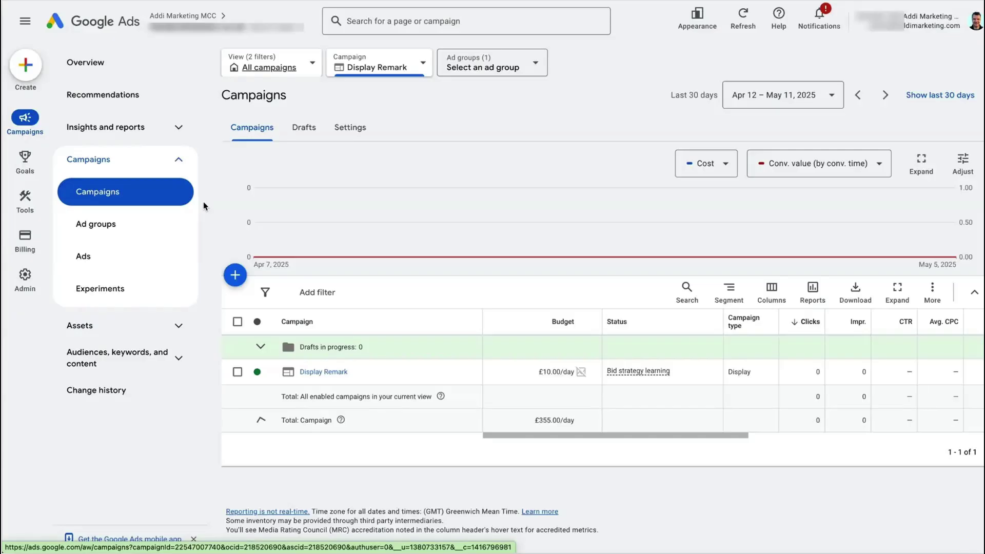
- Open Ad group 1's audiences overview and start editing its audience exclusions
left_click(127, 229)
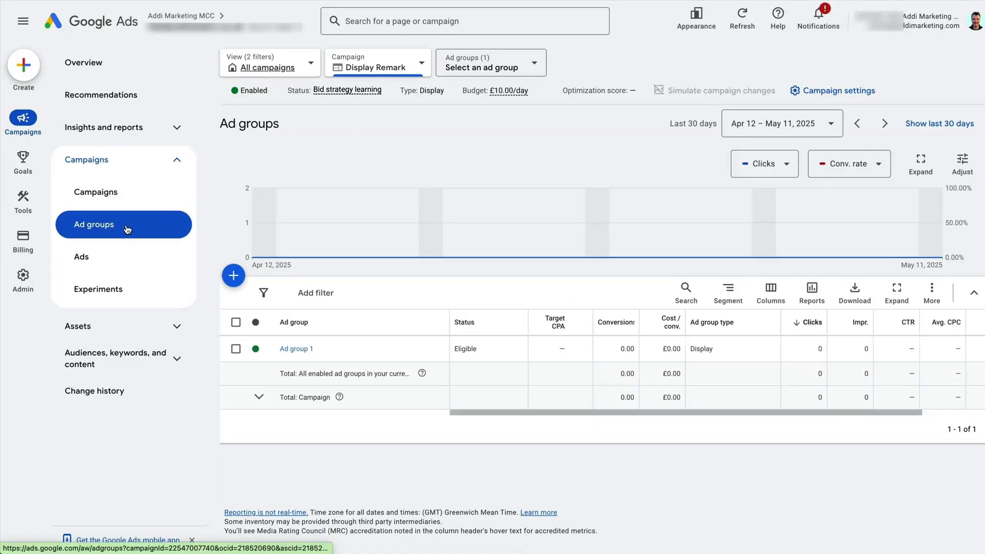
left_click(295, 350)
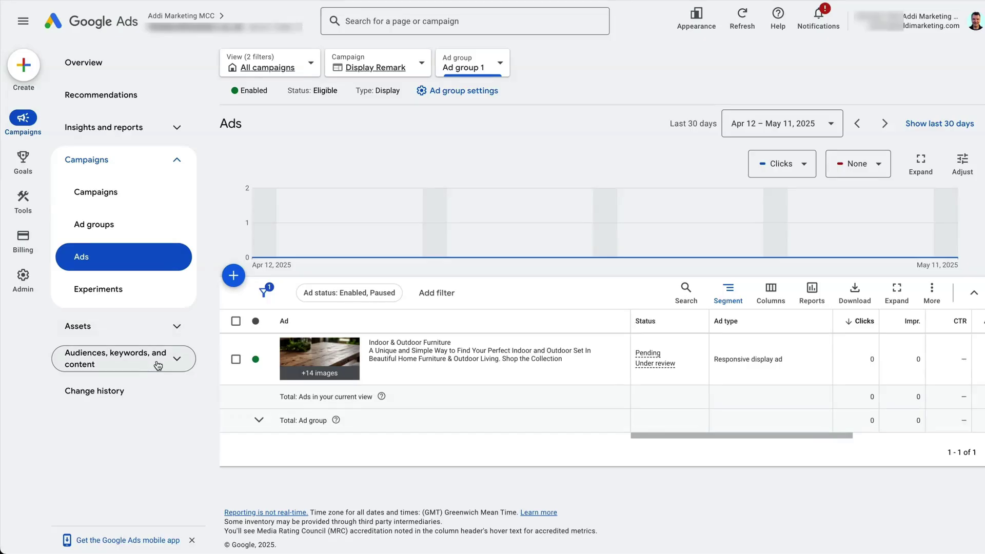
left_click(153, 367)
left_click(129, 391)
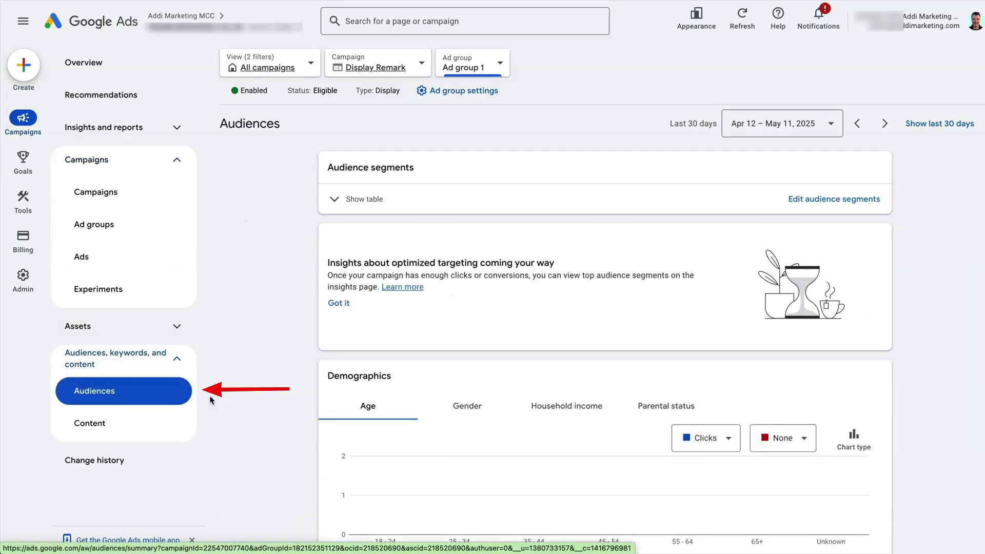
left_click(359, 301)
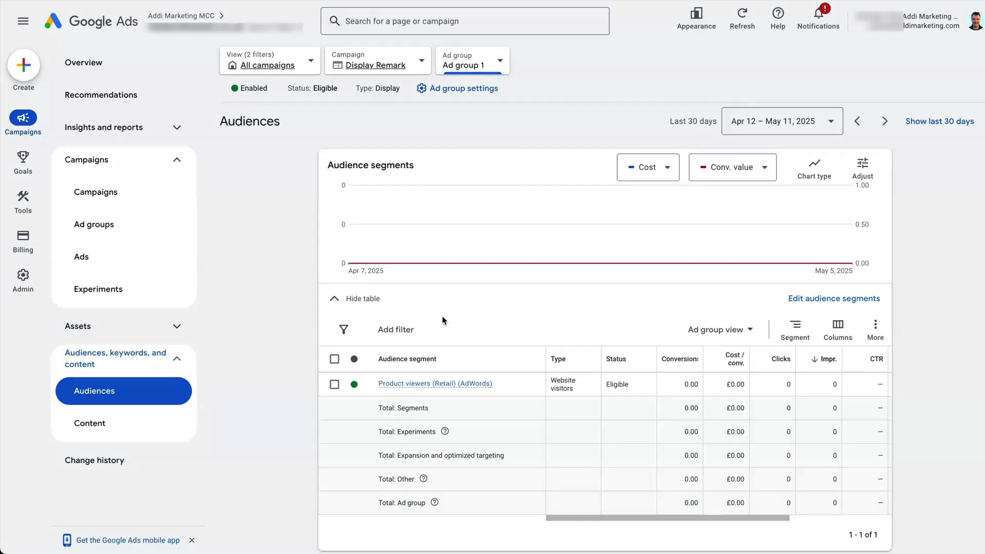
scroll(444, 321, "down", 10)
left_click(362, 503)
scroll(503, 480, "down", 2)
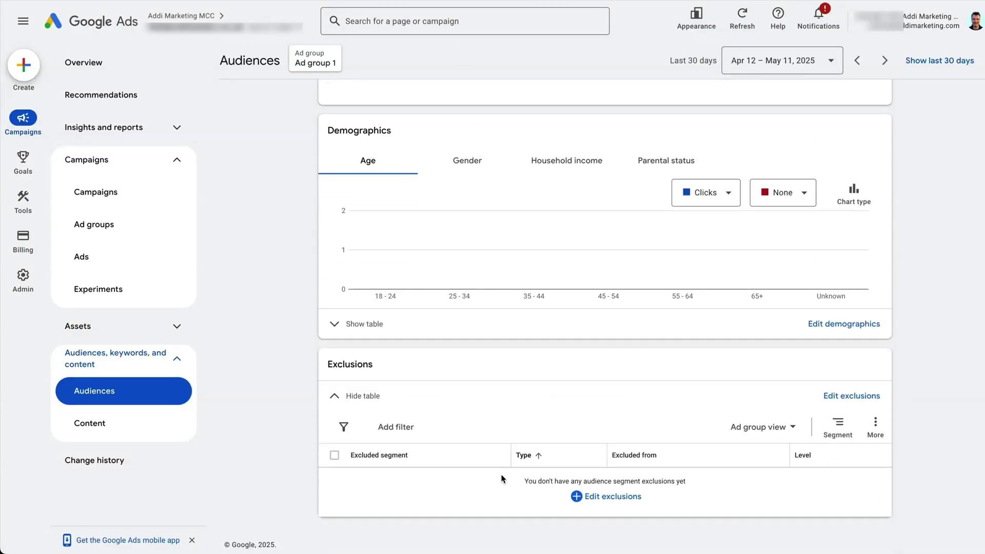
left_click(848, 397)
- At ad group level, exclude the Past buyers (Retail) website-visitor segment and save
left_click(842, 446)
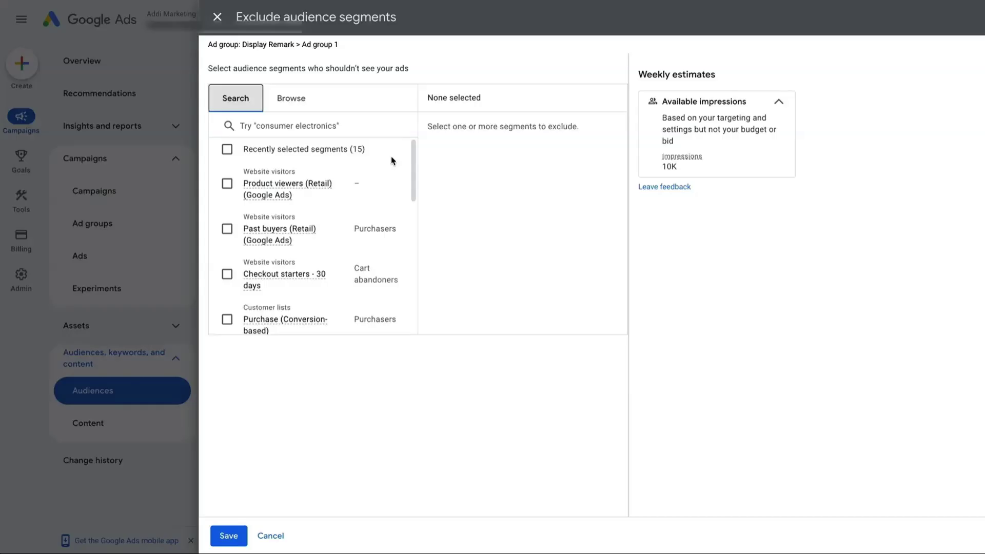
left_click(299, 102)
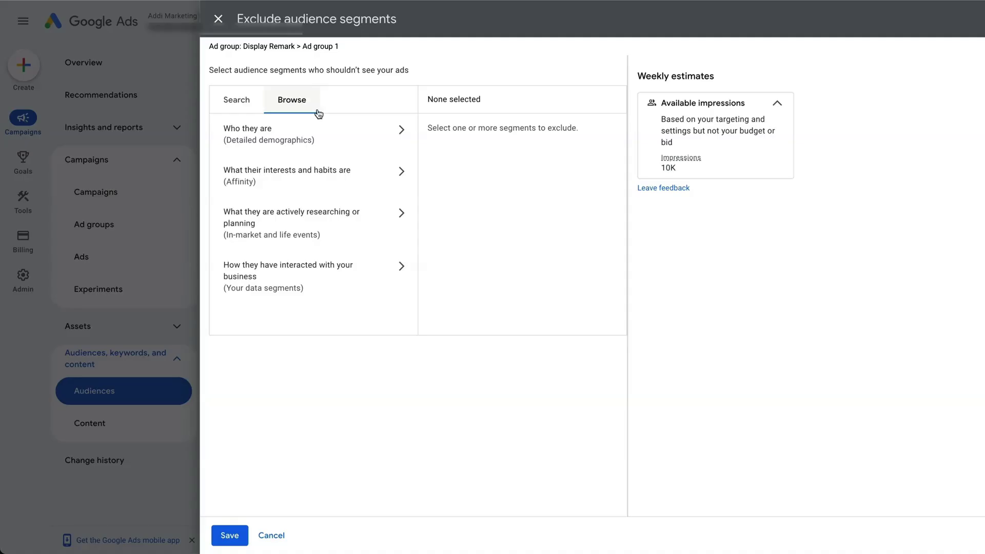
left_click(401, 267)
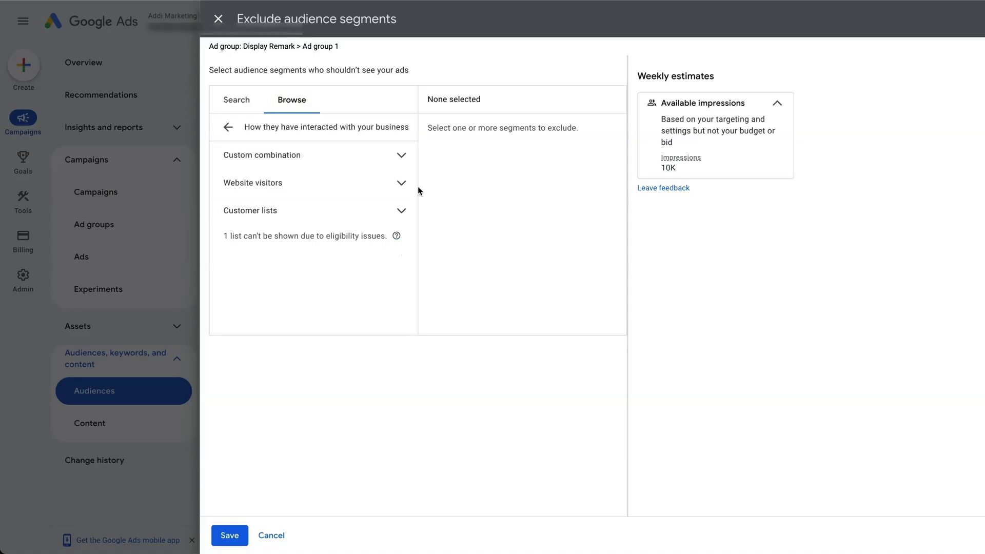
left_click(401, 183)
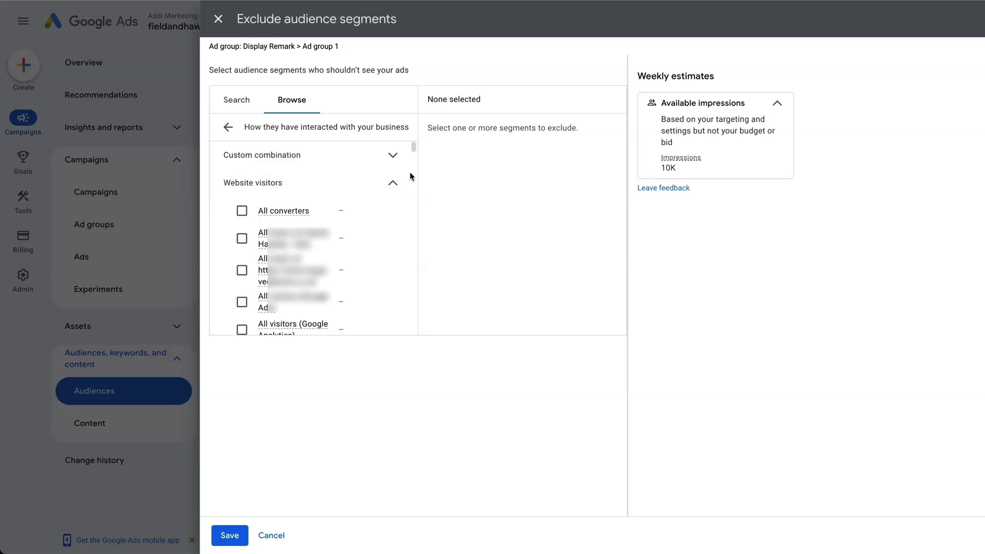
left_click_drag(414, 149, 406, 254)
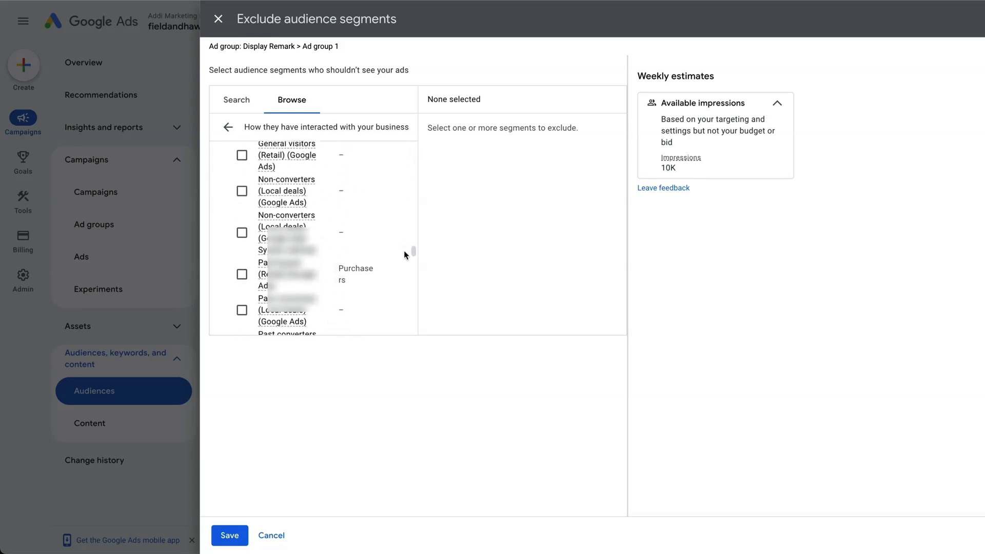
left_click(241, 269)
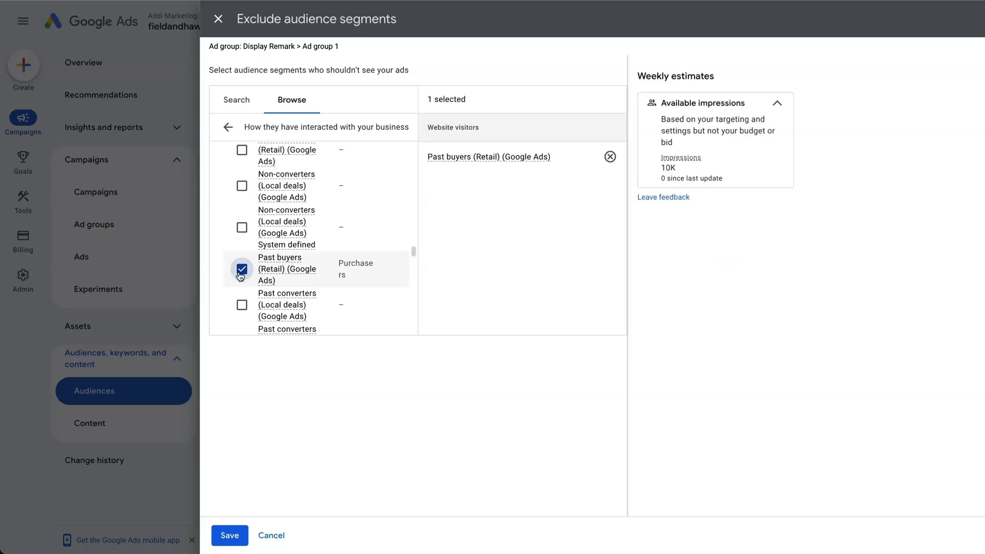
left_click(230, 535)
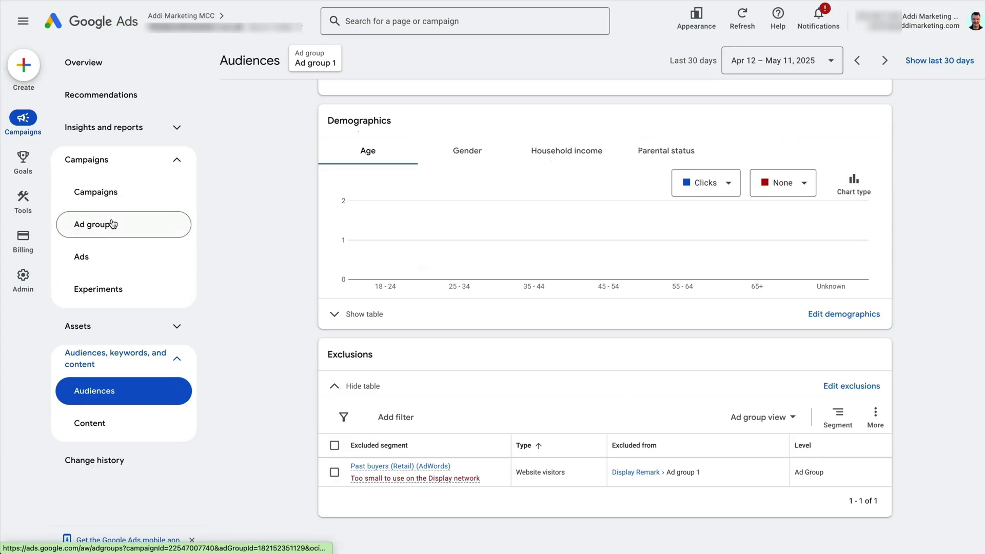
- Go back to the Display Remark campaign's Ad groups list
left_click(112, 225)
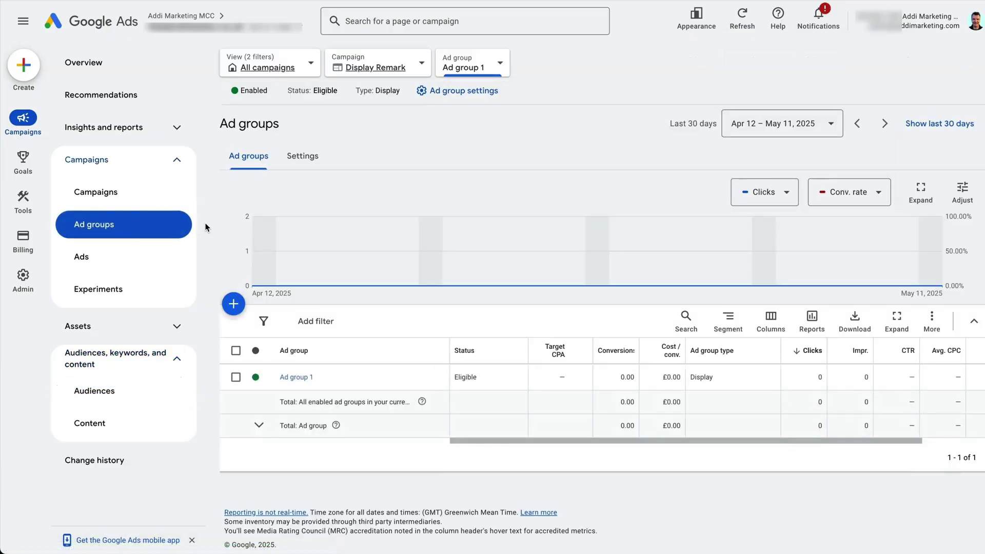